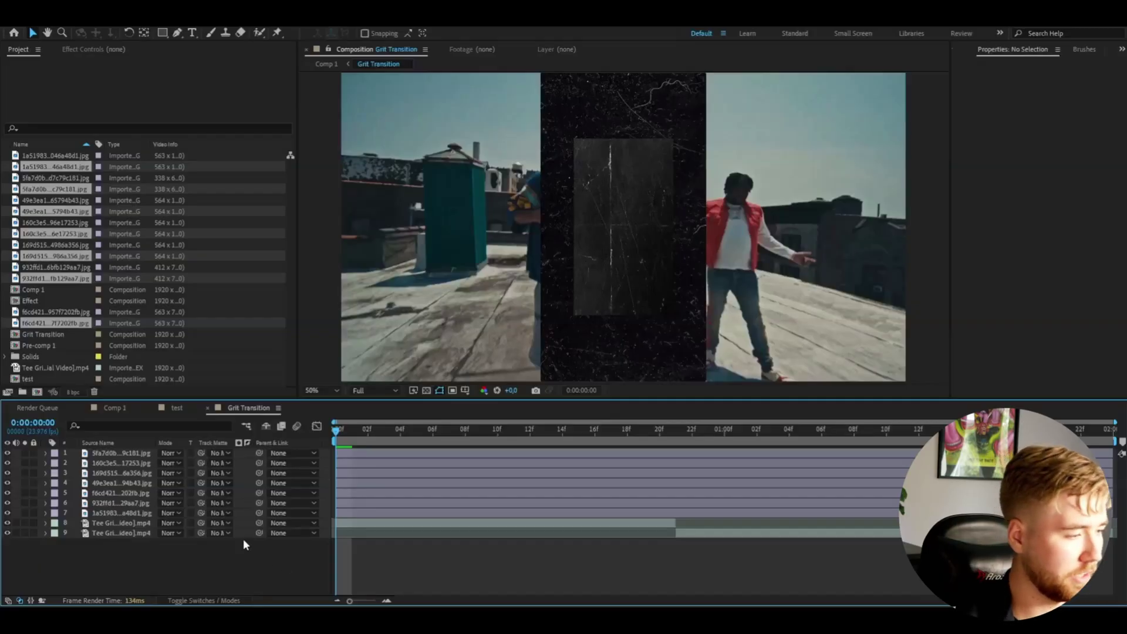
- Select all seven grit image layers and rotate them 90°
left_click(119, 453)
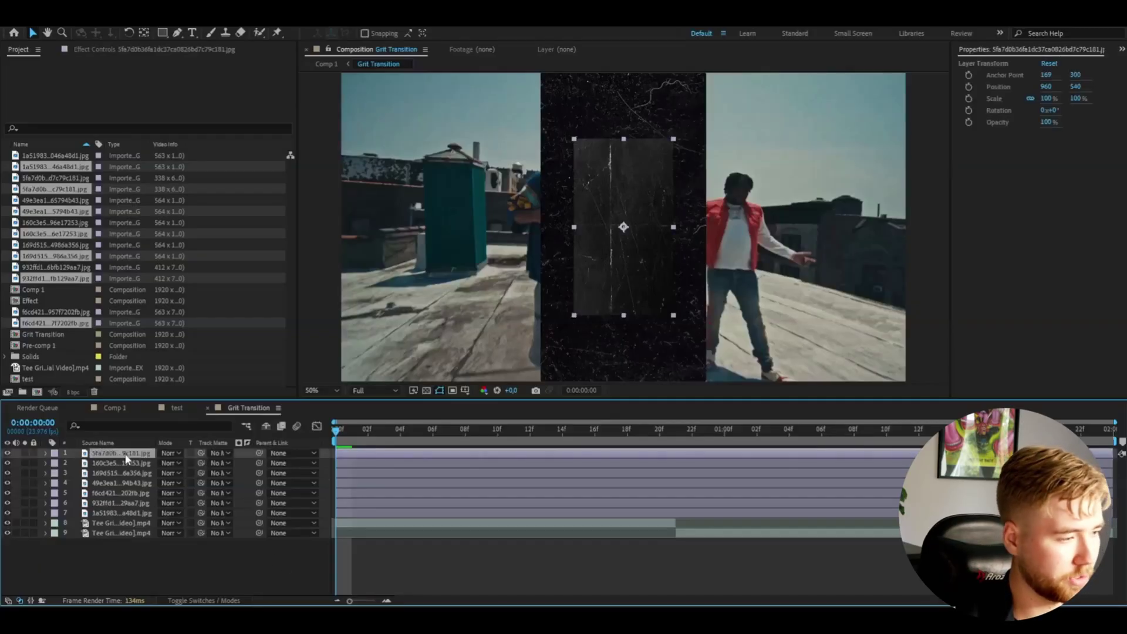
left_click(122, 515, "shift")
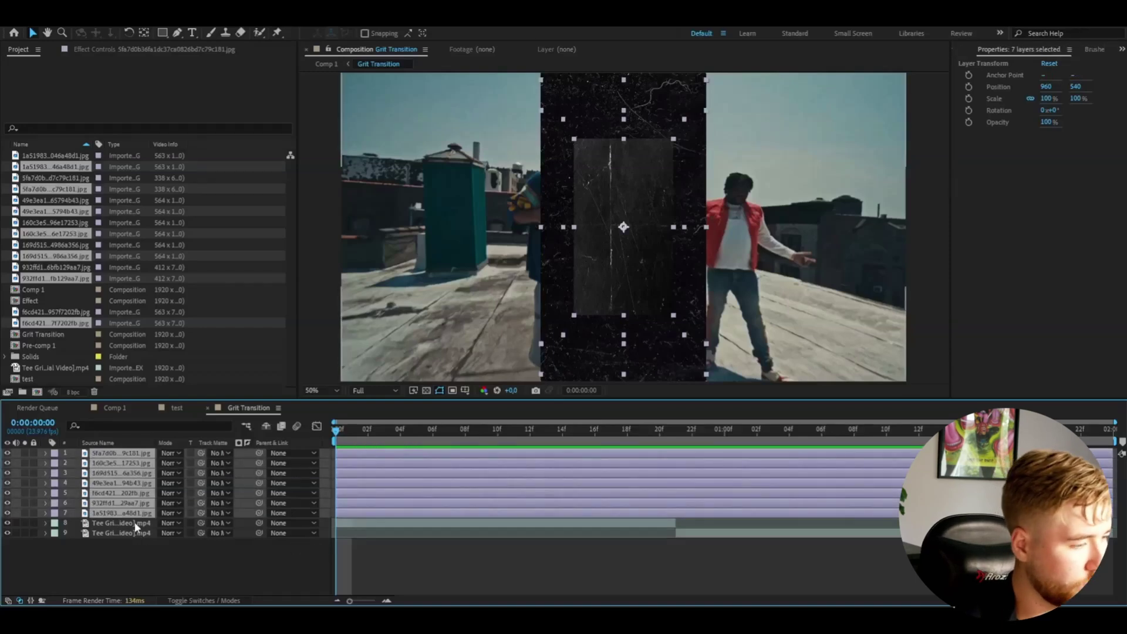
key("r")
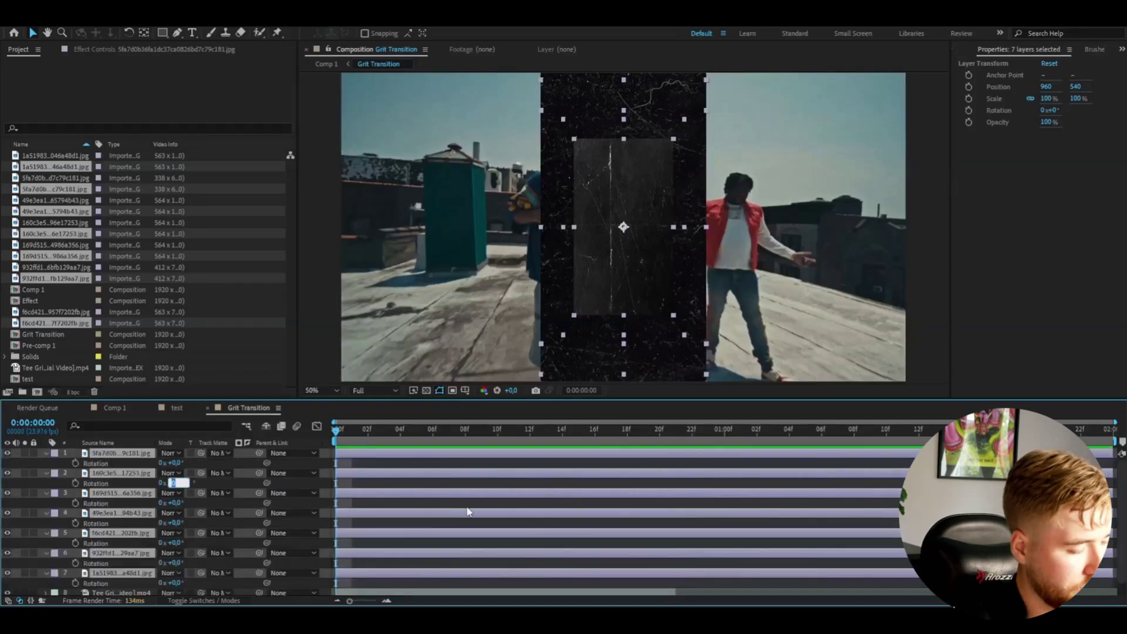
key("Return")
- Scale the grit layers up to about 187% so they fill the frame
key("s")
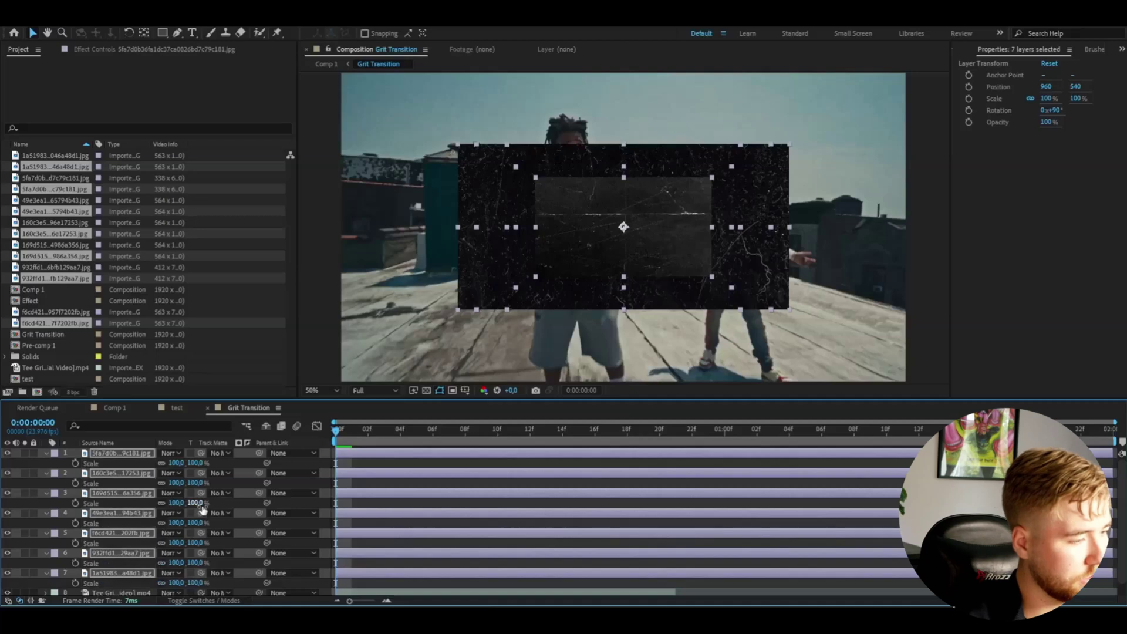
left_click_drag(196, 482, 237, 473)
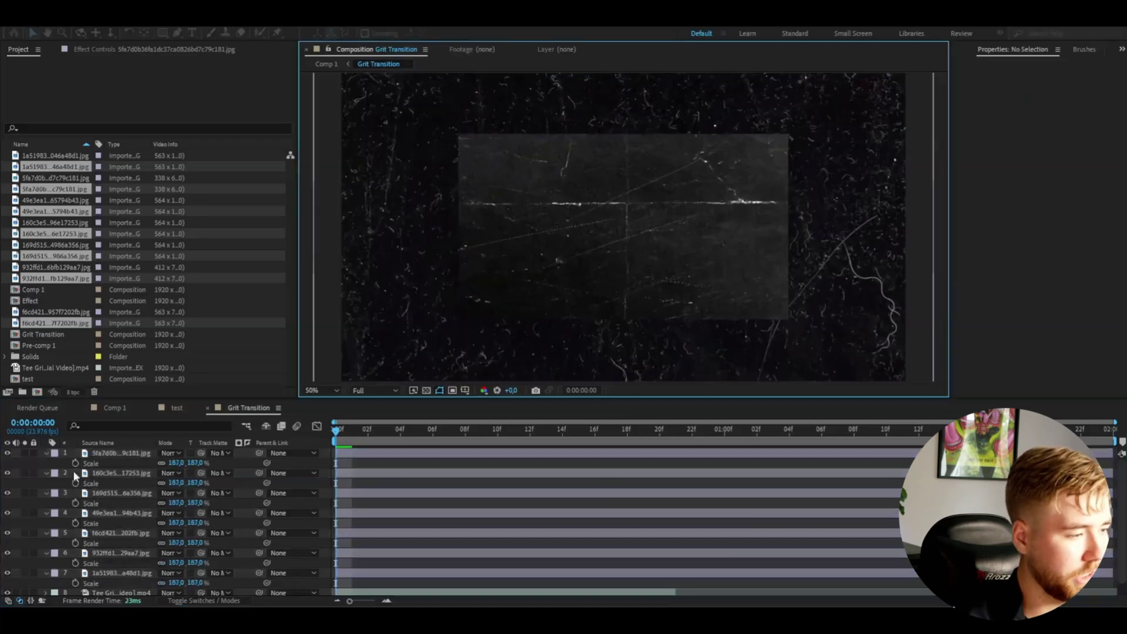
left_click_drag(174, 463, 232, 463)
key("s")
key("ctrl+shift+a")
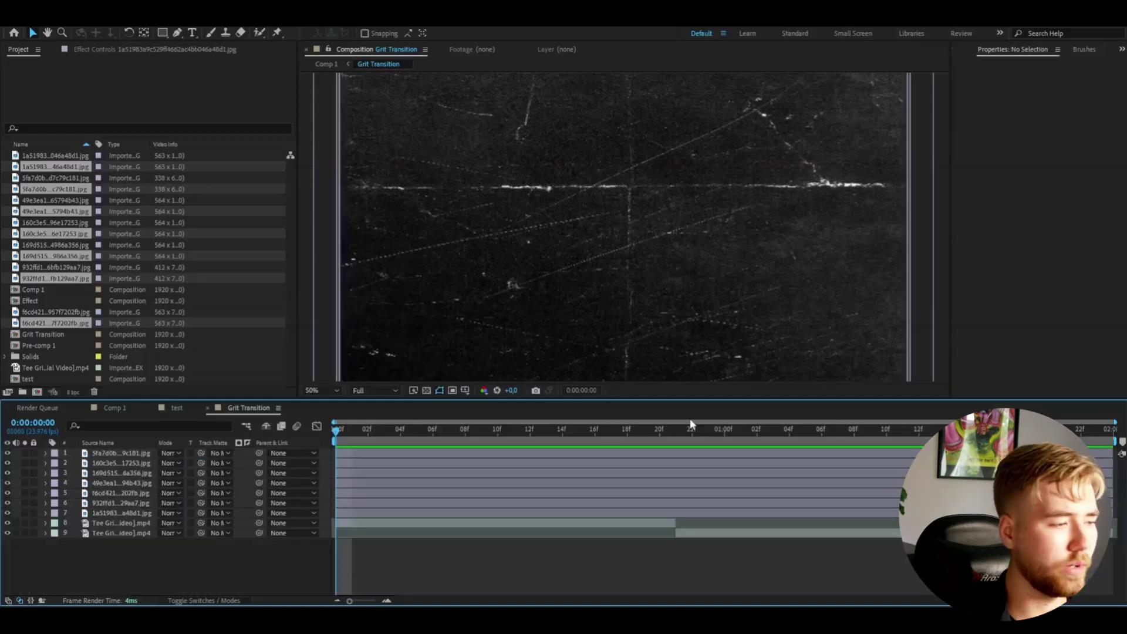
- Find the transition markers at frames 21 and 9, then select the seventh grit layer at frame 9
mouse_move(691, 421)
left_mouse_down()
mouse_move(667, 432)
mouse_move(678, 435)
left_mouse_up()
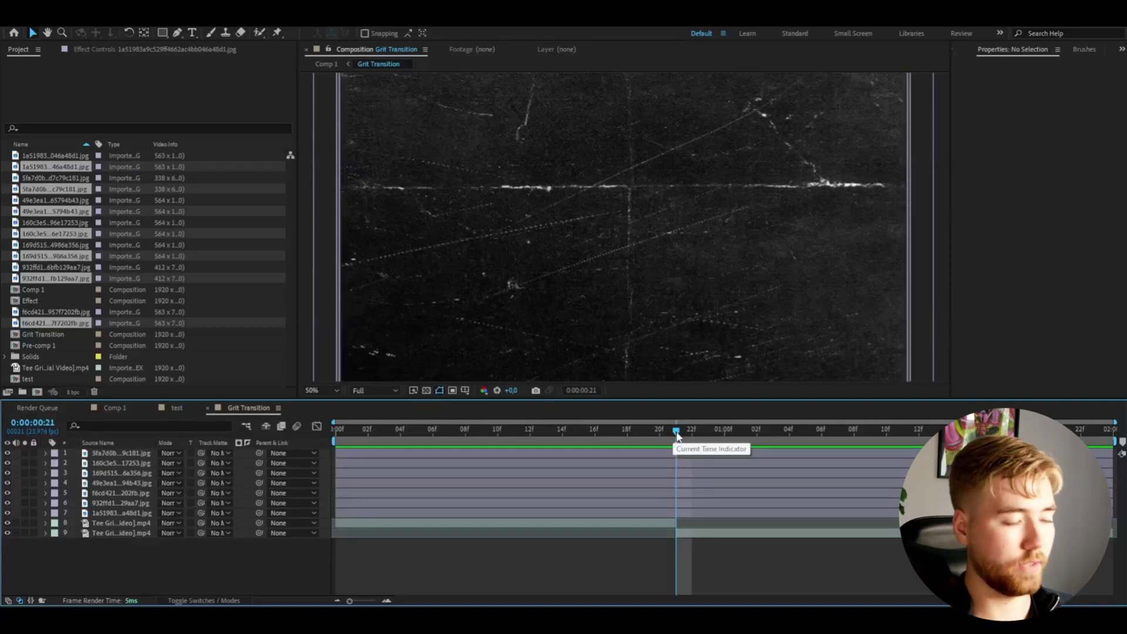
left_click_drag(677, 434, 481, 432)
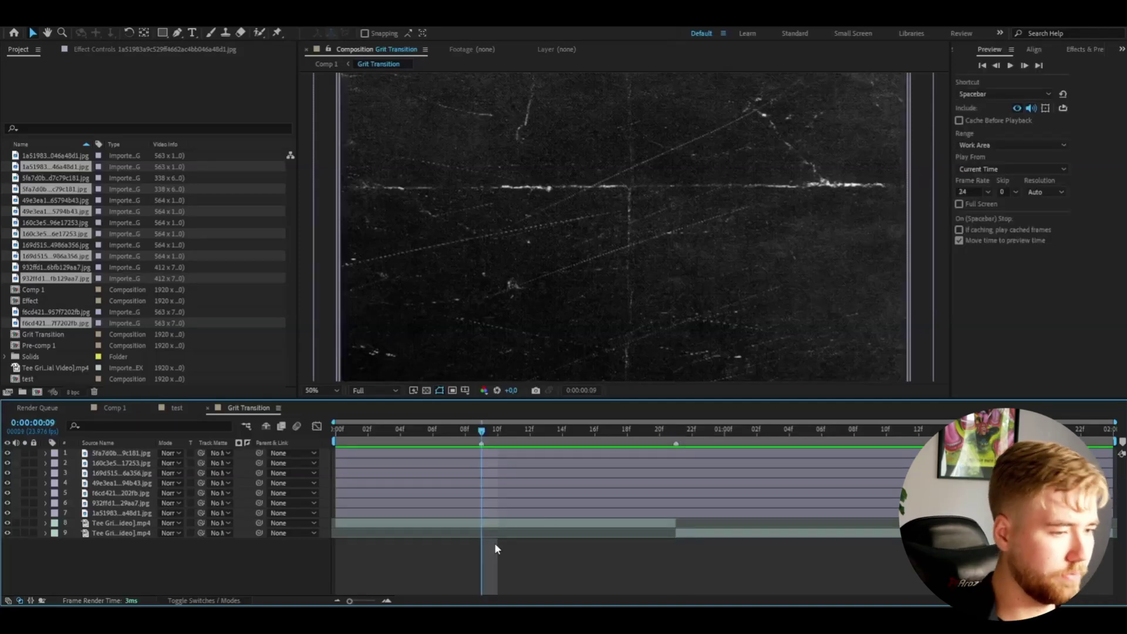
key("k")
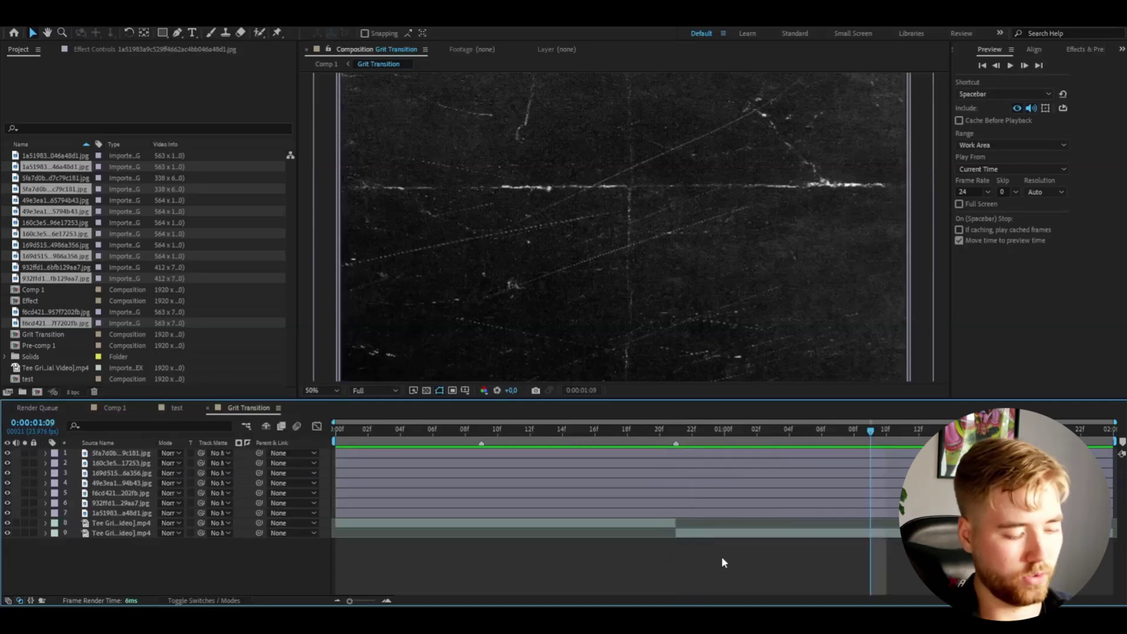
key("j")
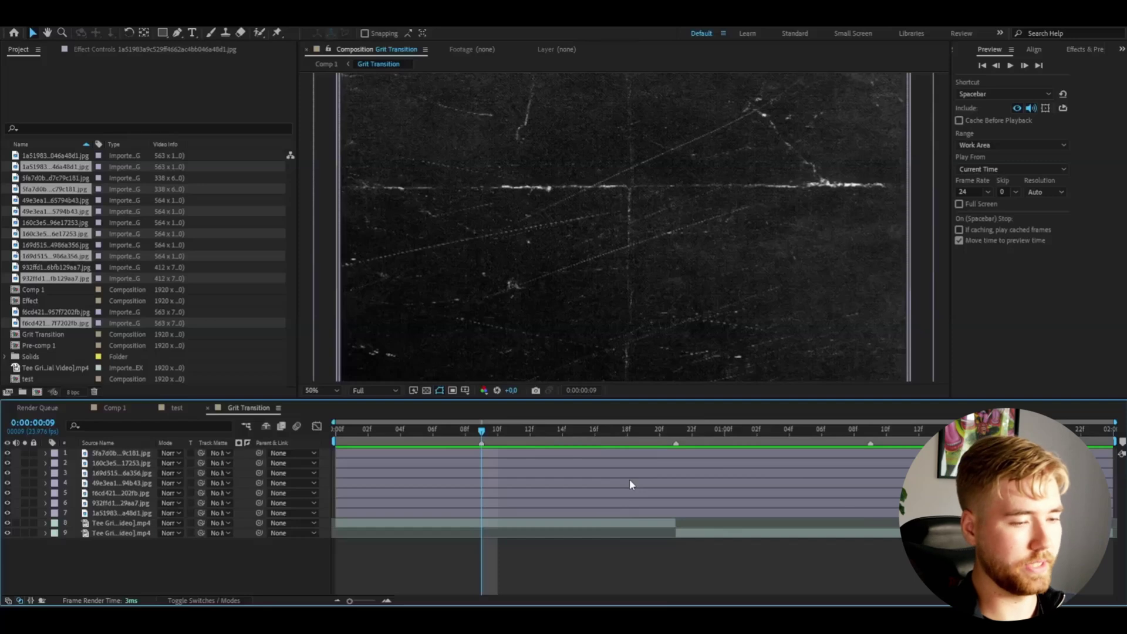
left_click(493, 513)
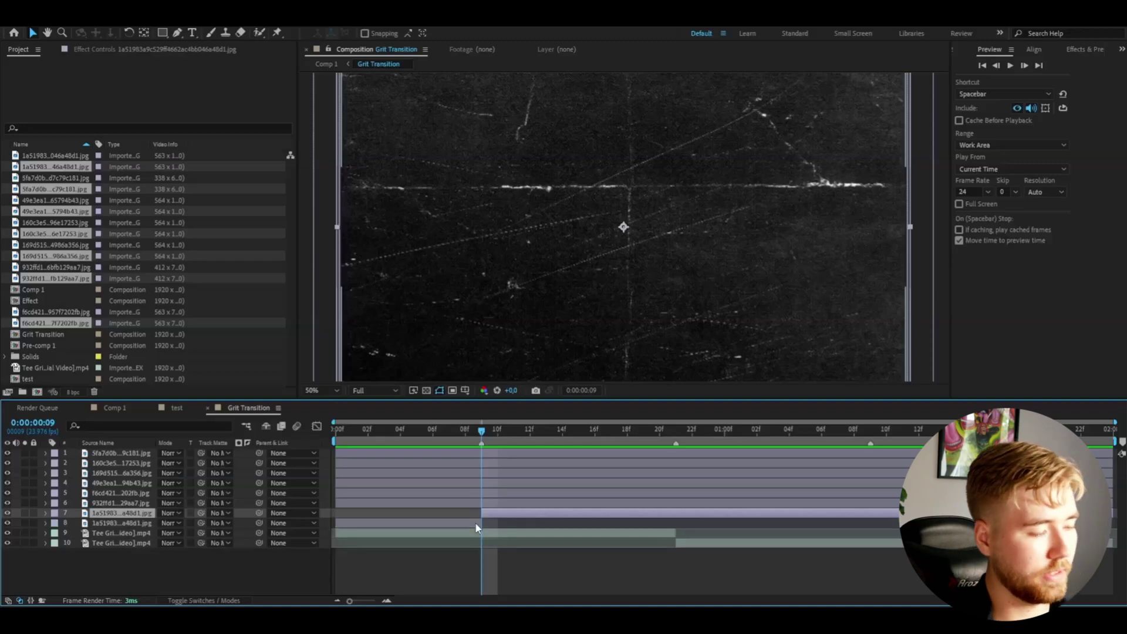
- Trim the seventh grit layer to begin at frame 9, then duplicate it at frame 11
key("alt+[")
key("ctrl+shift+a")
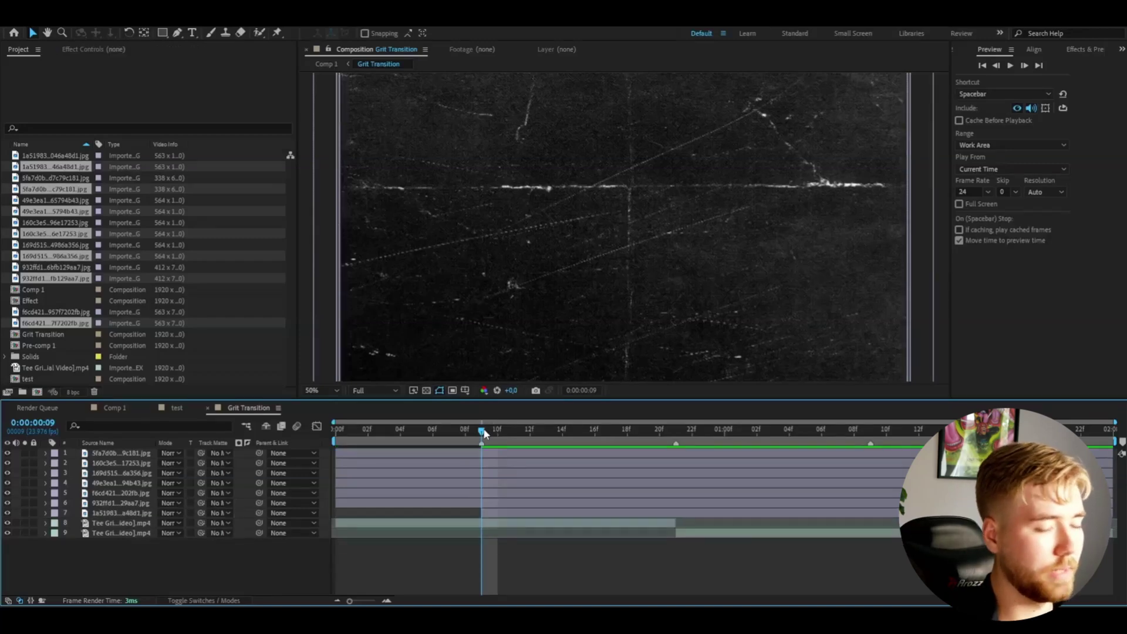
left_click(1025, 65)
left_click(1024, 65)
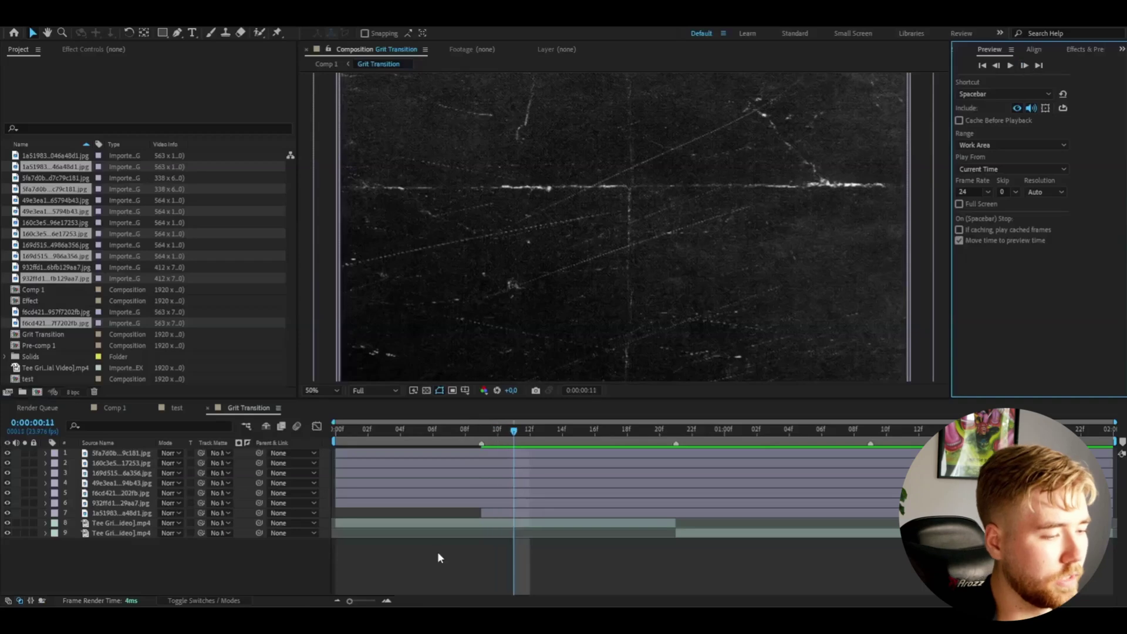
left_click(517, 515)
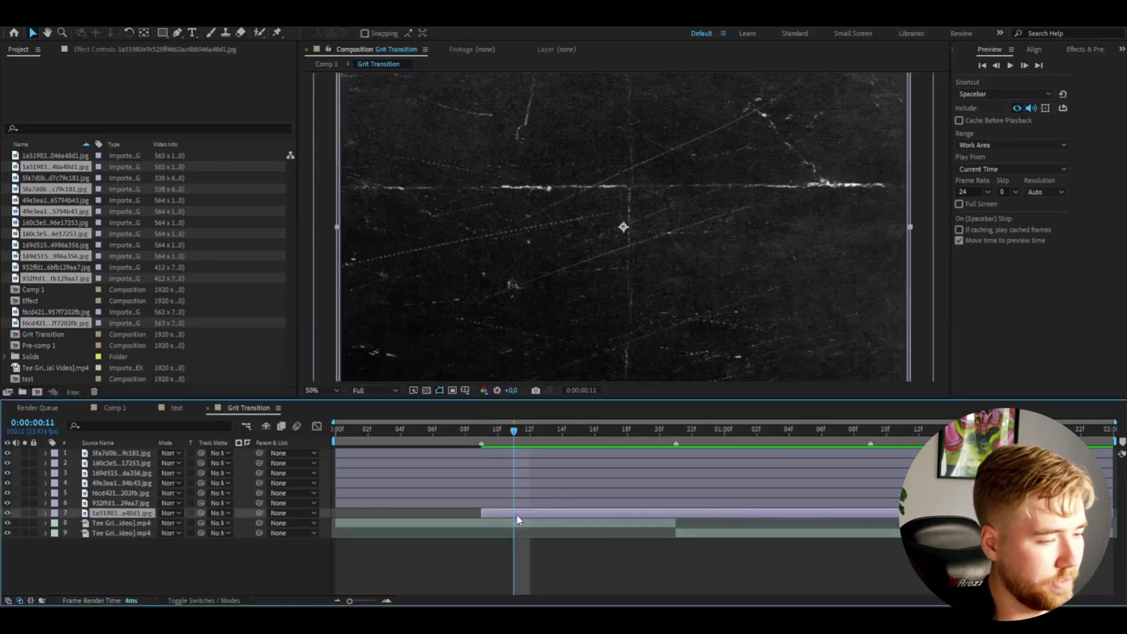
key("ctrl+d")
- Check the staggered grit frames from frame 9 and select all eight grit layers
left_click(513, 505)
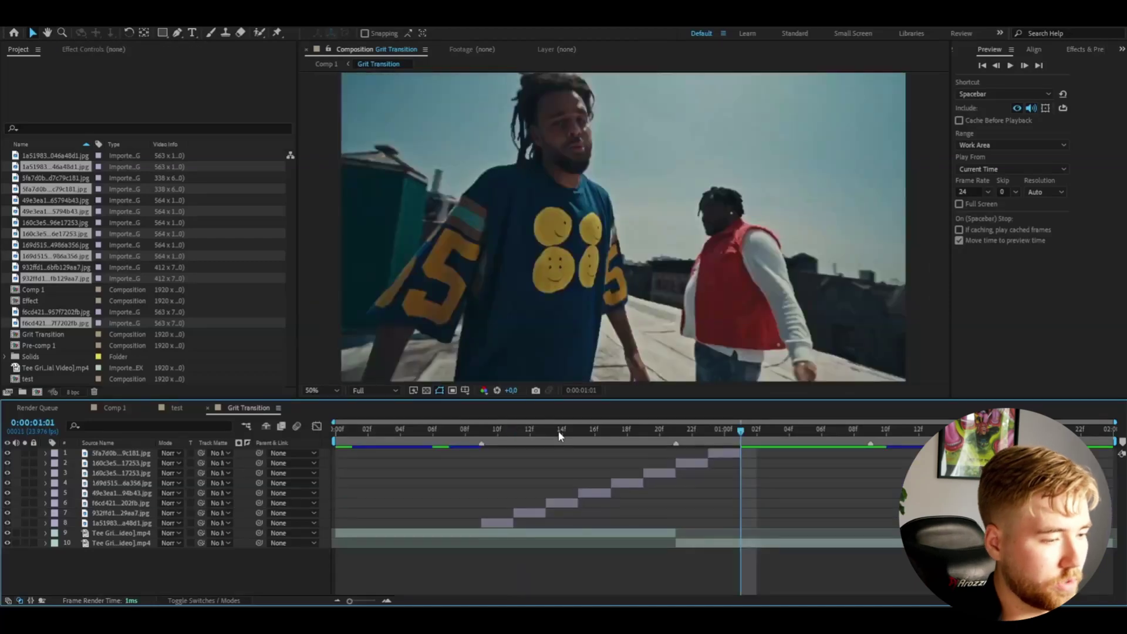
left_click_drag(558, 431, 481, 492)
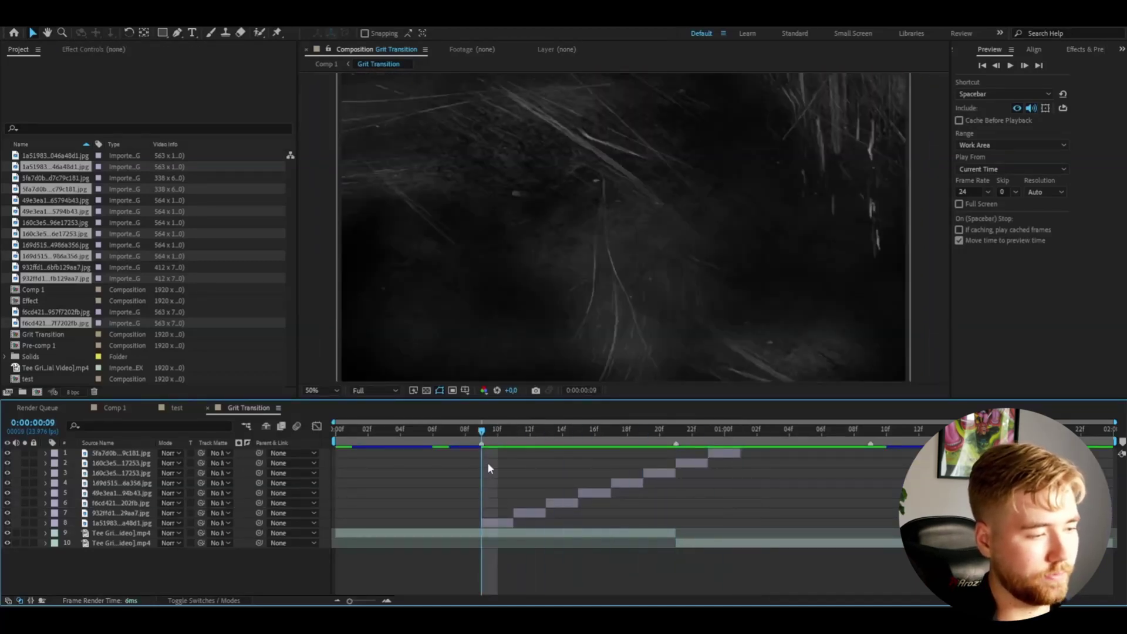
left_click(506, 523)
left_click(509, 524)
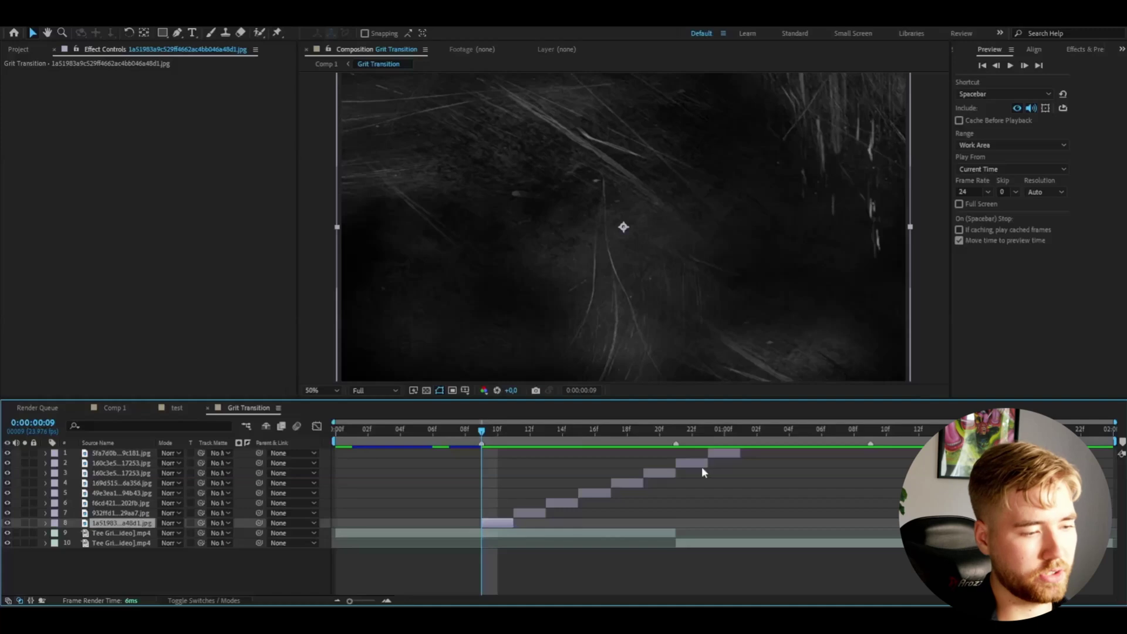
left_click(726, 455, "shift")
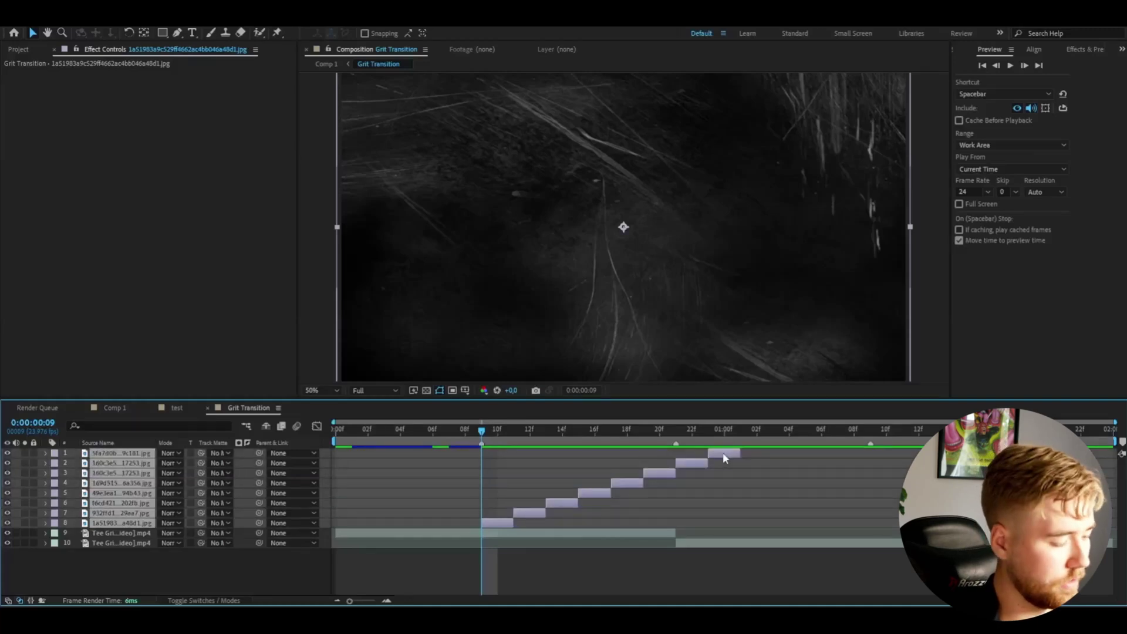
- Duplicate the eight grit layers and shift the copies later toward 0:00:01:09
key("ctrl+d")
left_click_drag(713, 462, 924, 455)
key("alt+Page_Down")
key("alt+Page_Down")
key("alt+Page_Down")
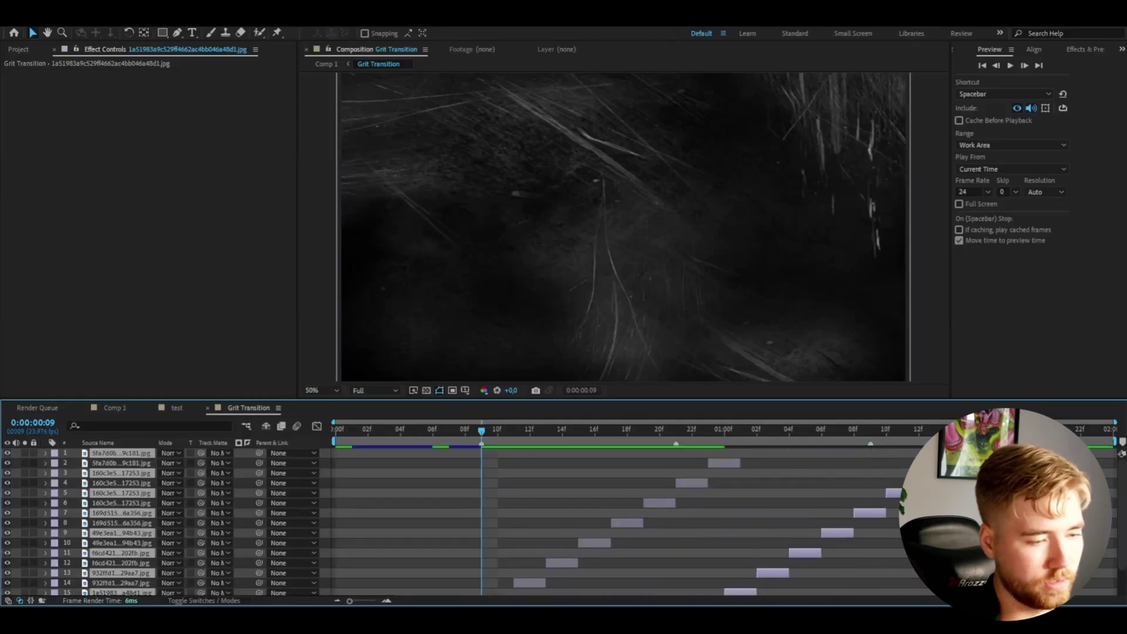
left_click(849, 514)
key("i")
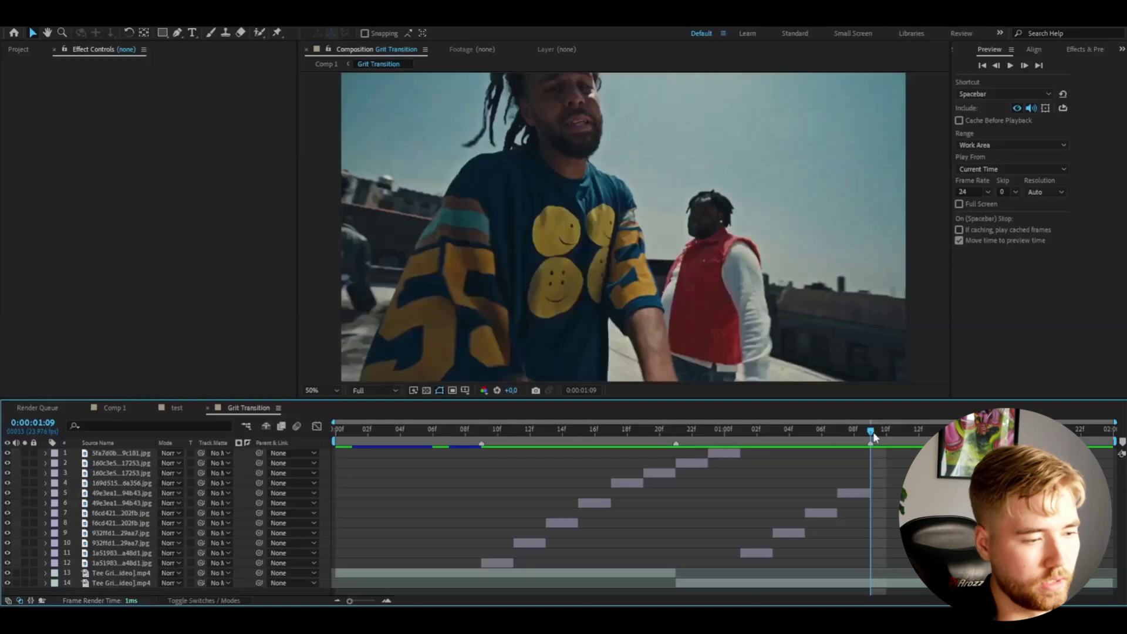
- Preview the transition from frame 9 and select grit layer 12
left_click_drag(873, 431, 483, 433)
key("space")
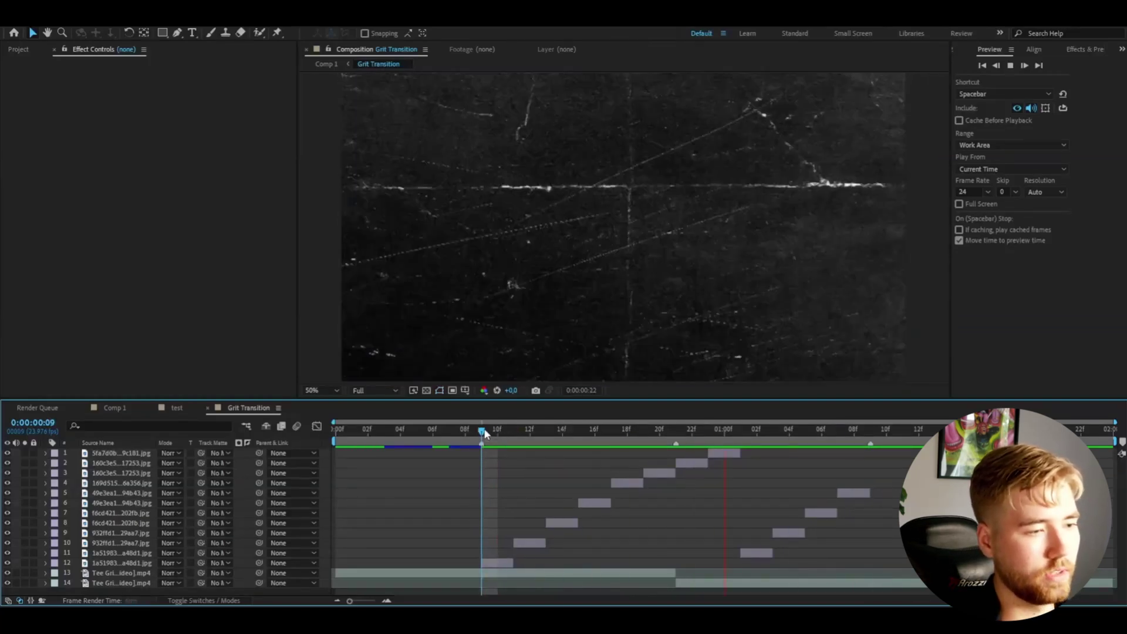
left_click(467, 432)
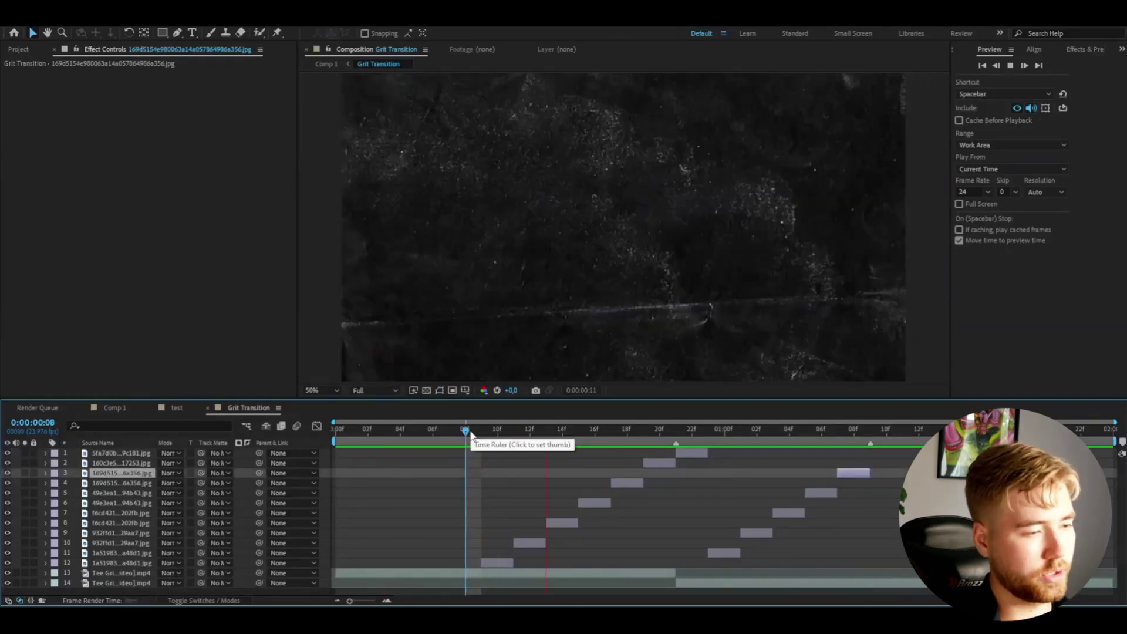
left_click(487, 425)
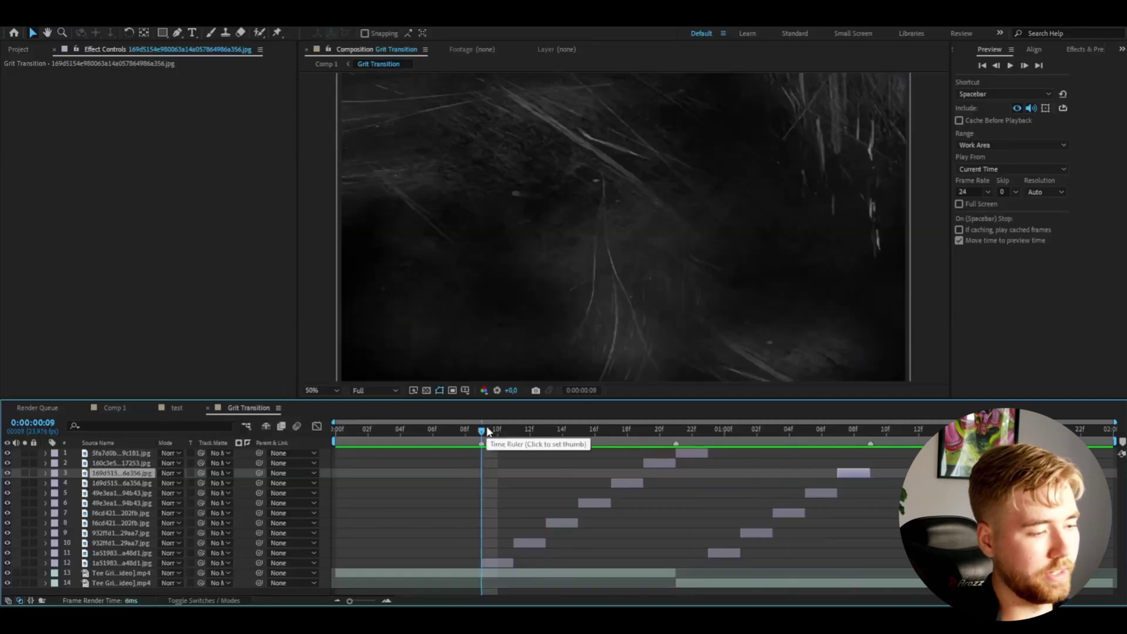
left_click(506, 563)
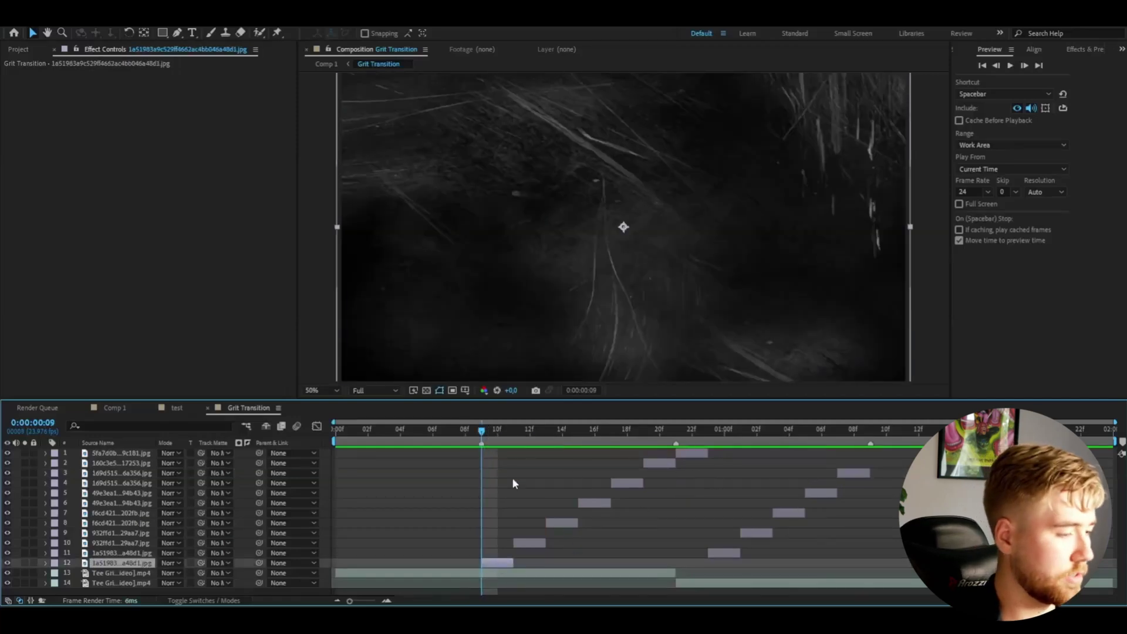
- Set grit layer 12 to Soft Light and grit layer 10 to Pin Light, scrubbing to check
left_click(159, 561)
left_click(191, 272)
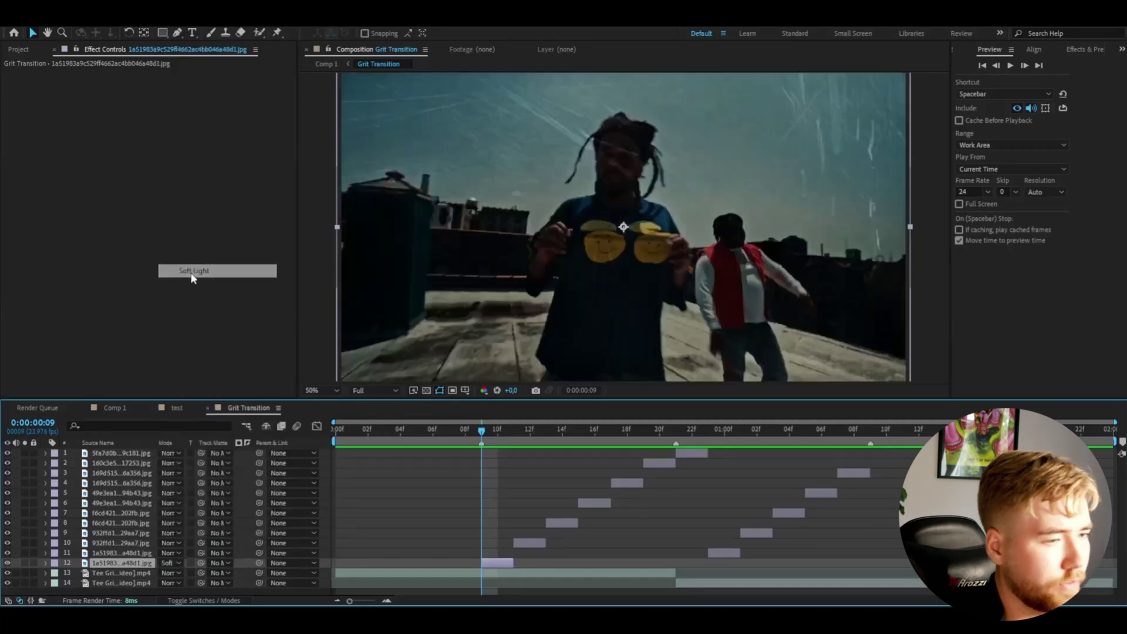
left_click_drag(488, 429, 510, 425)
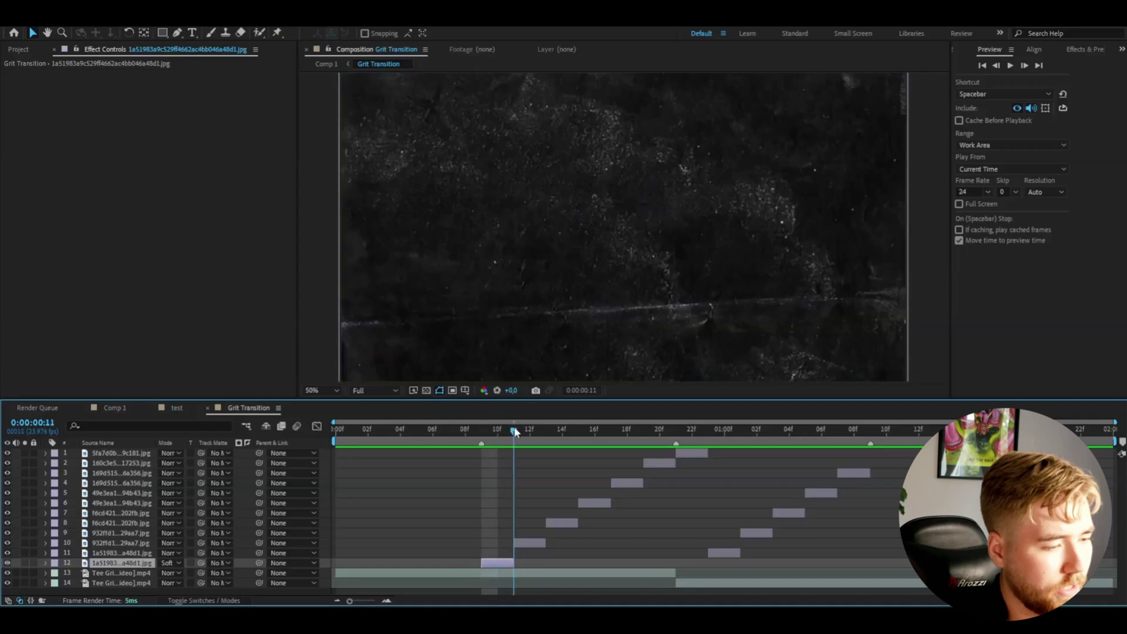
left_click(521, 543)
left_click(170, 543)
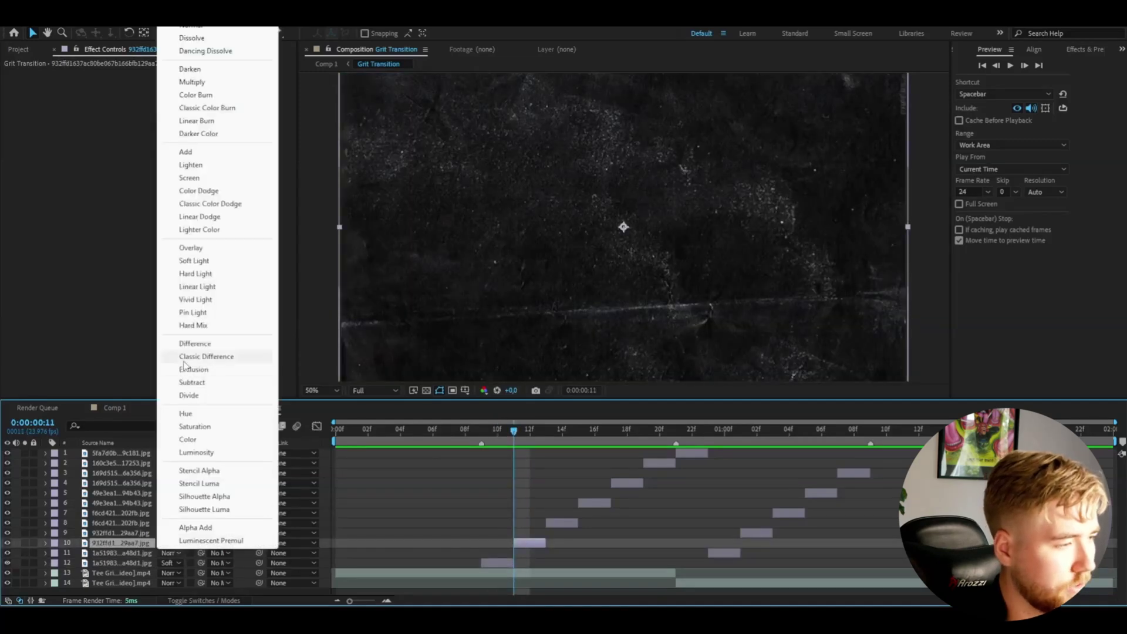
left_click(182, 303)
mouse_move(517, 434)
left_mouse_down()
mouse_move(486, 431)
mouse_move(536, 435)
left_mouse_up()
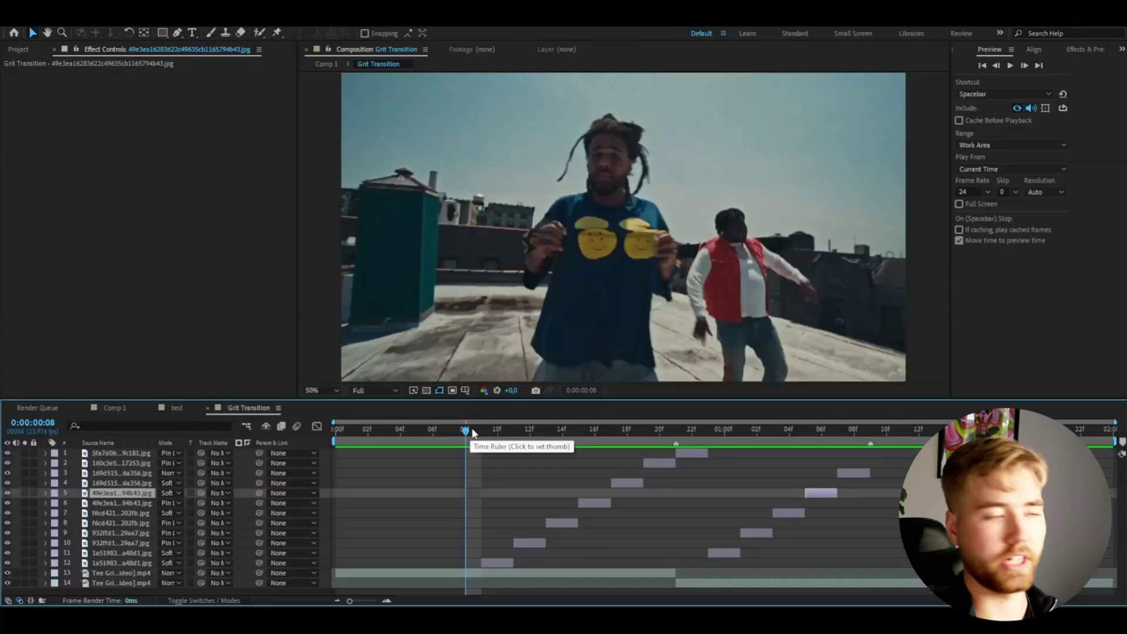
- Preview the transition with the alternating blends and the new Adjustment Layer 6
key("space")
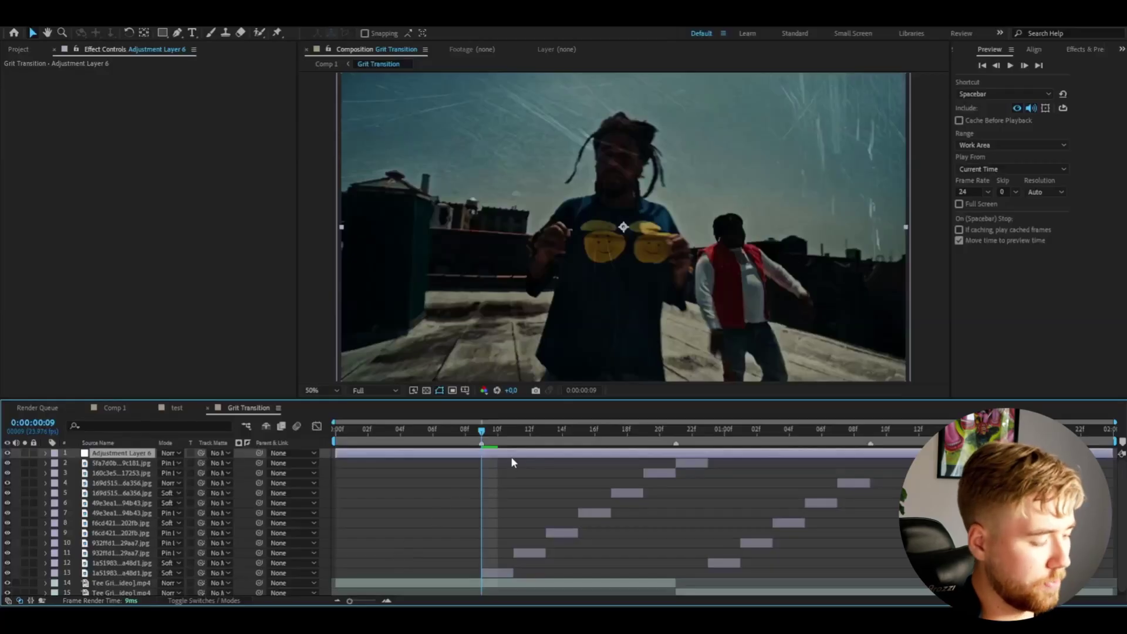
- Trim Adjustment Layer 6 to run only from frame 9 to 0:00:01:09
key("ctrl+shift+d")
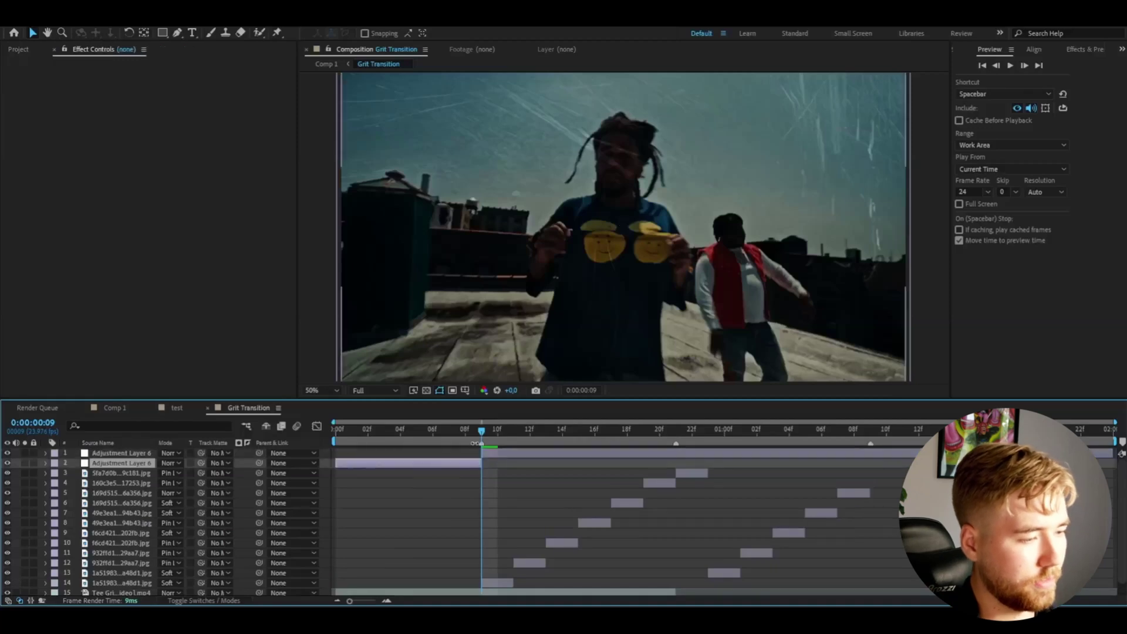
key("Delete")
key("space")
left_click(872, 427)
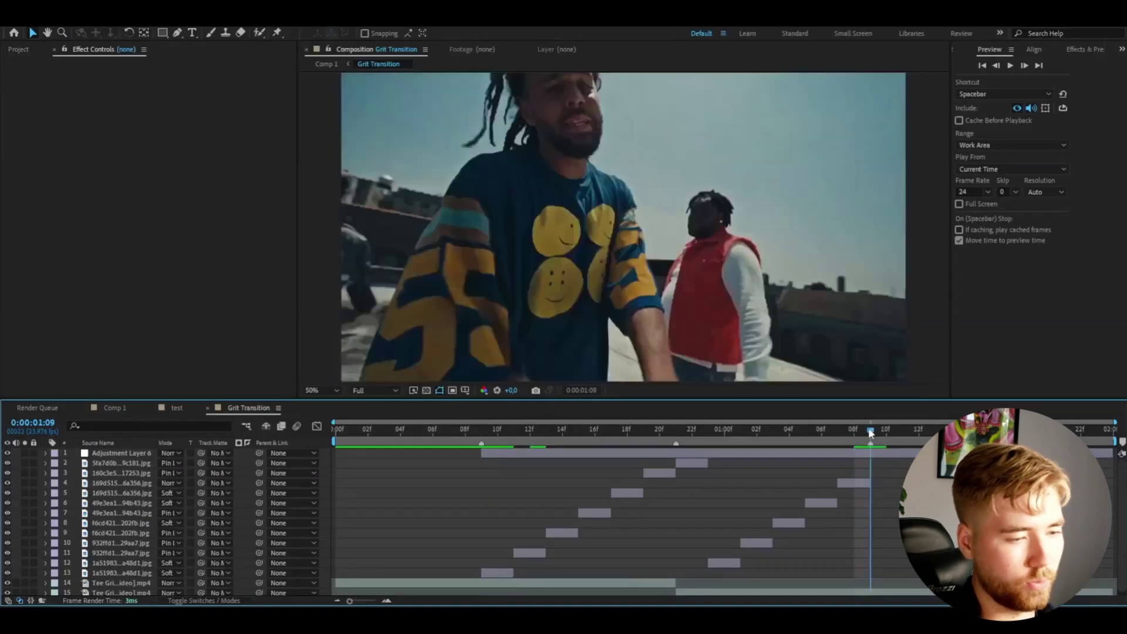
left_click(896, 454)
key("ctrl+shift+d")
key("Delete")
- Raise the Noise Amount to 100% at frame 21 of the transition
left_click_drag(866, 426, 480, 431)
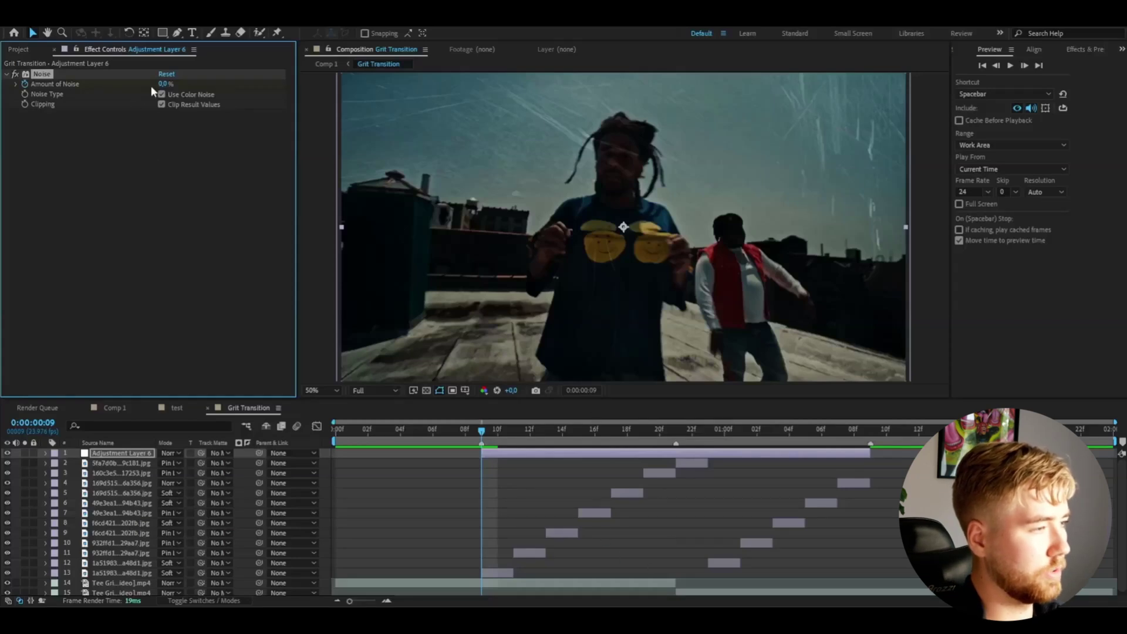
left_click(676, 429)
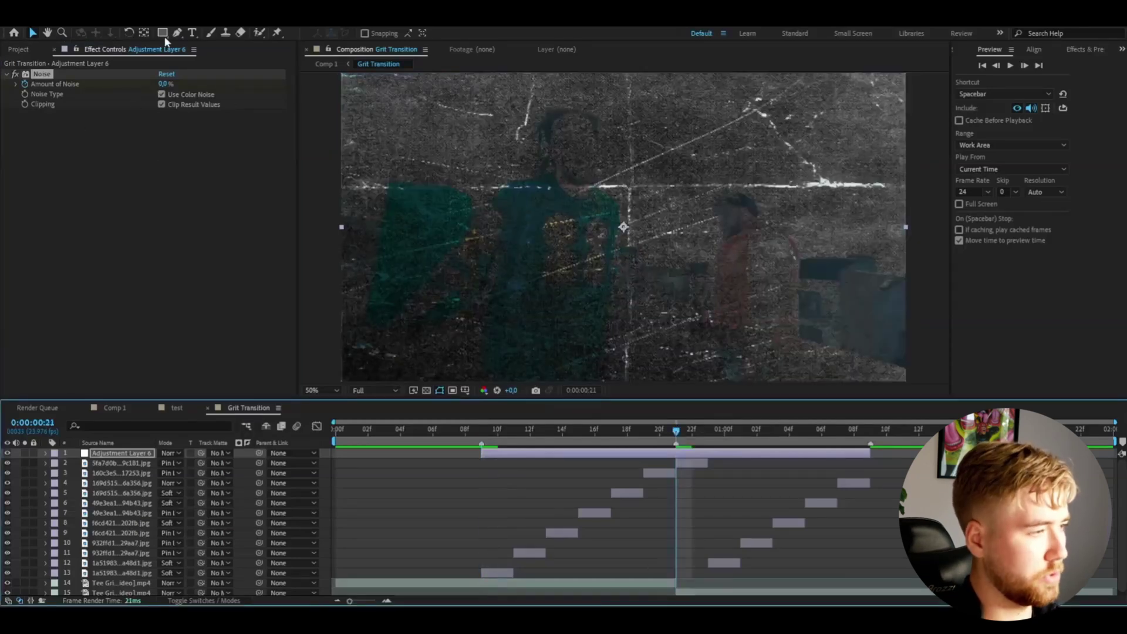
left_click_drag(164, 84, 1093, 280)
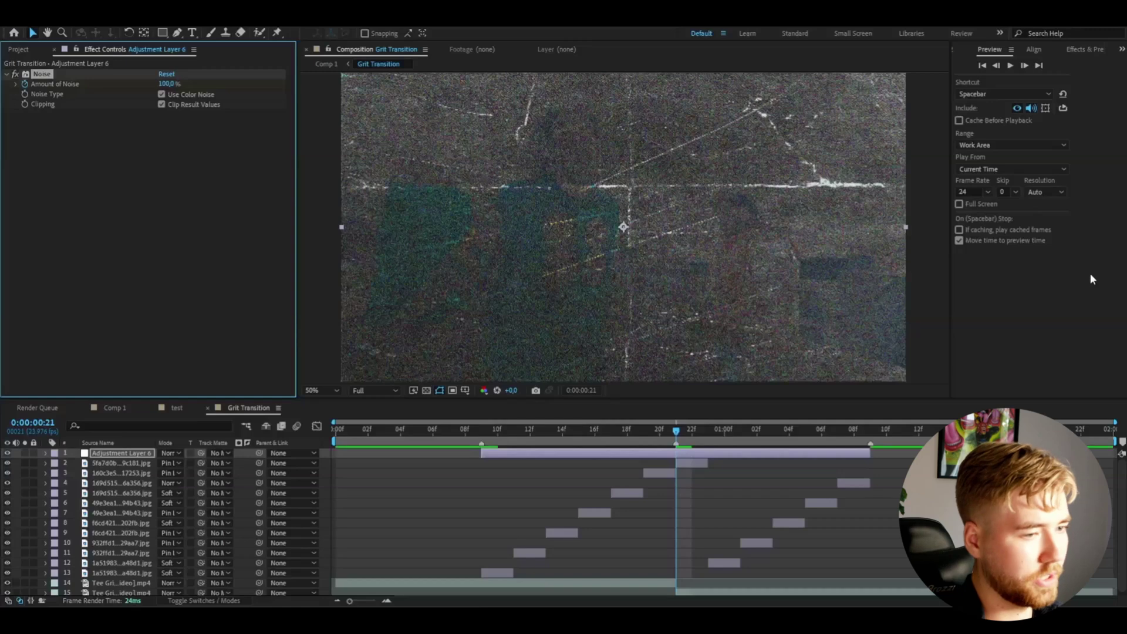
left_click(870, 429)
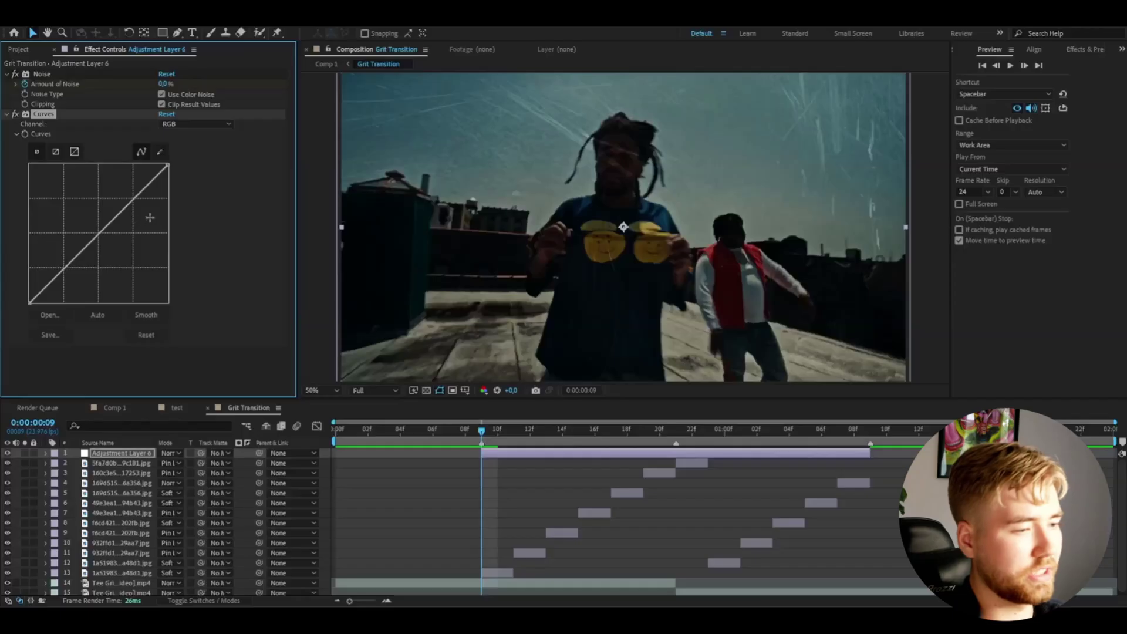
- Bow the RGB curve upward with a second lower point to brighten, then preview
left_click_drag(119, 213, 115, 196)
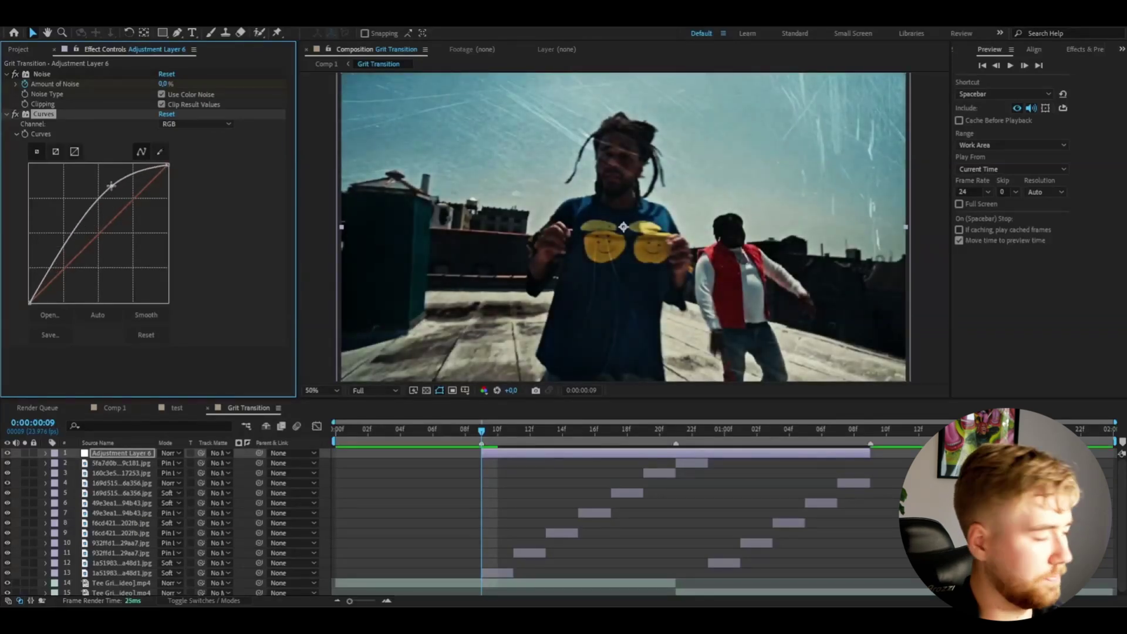
left_click(61, 252)
left_click_drag(54, 245, 55, 242)
key("space")
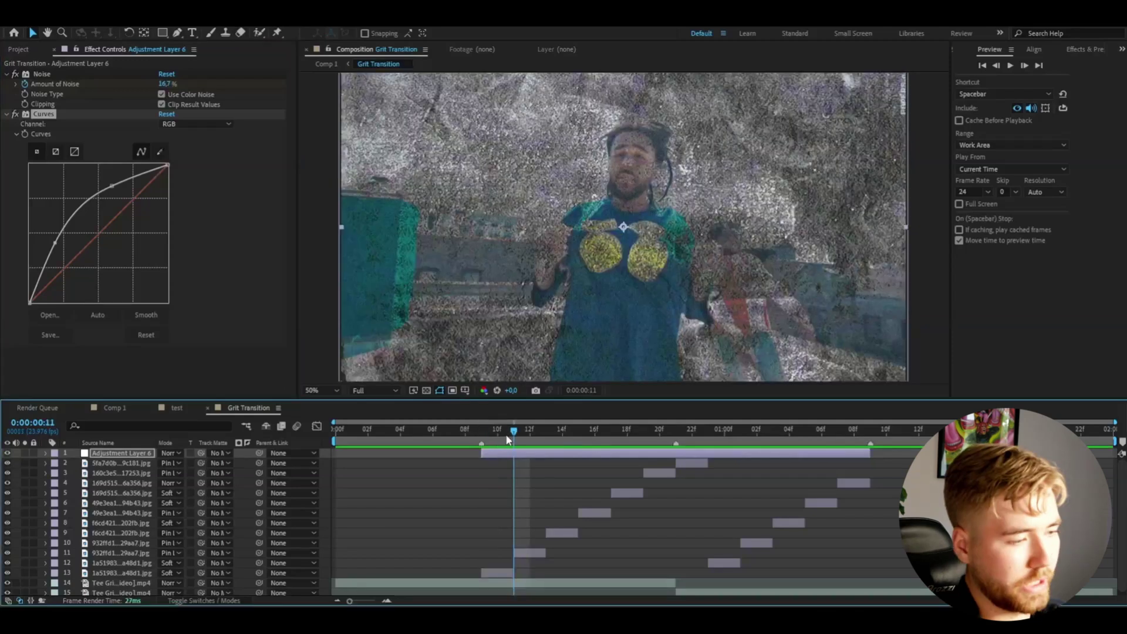
key("space")
- Apply Mosaic with 1000 horizontal and 300 vertical blocks
key("ctrl+space")
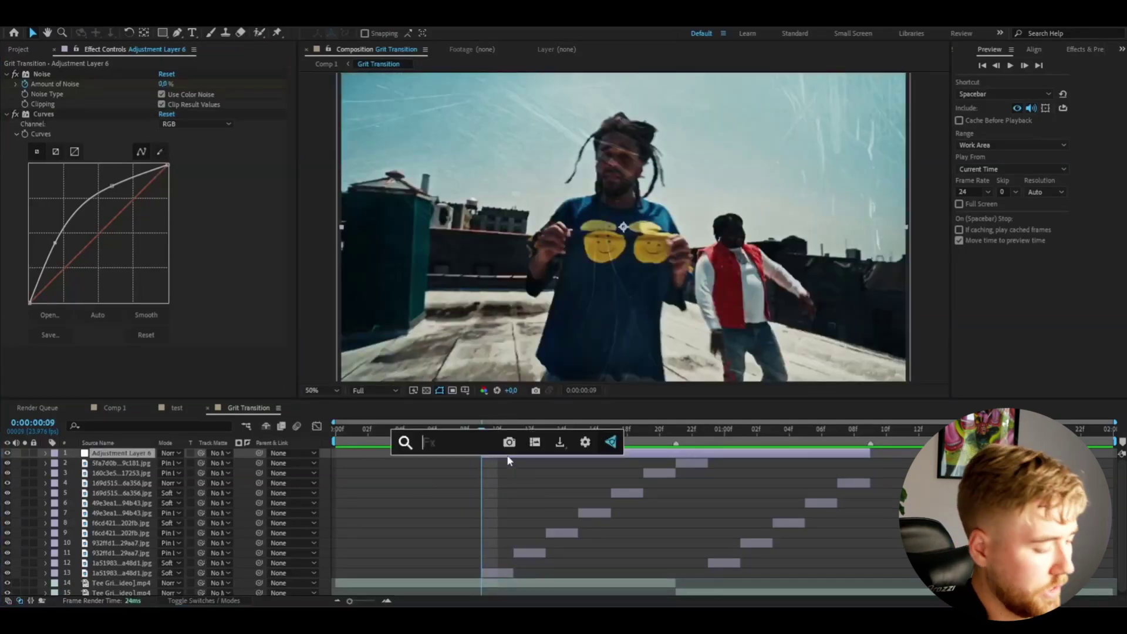
type("mo")
key("Return")
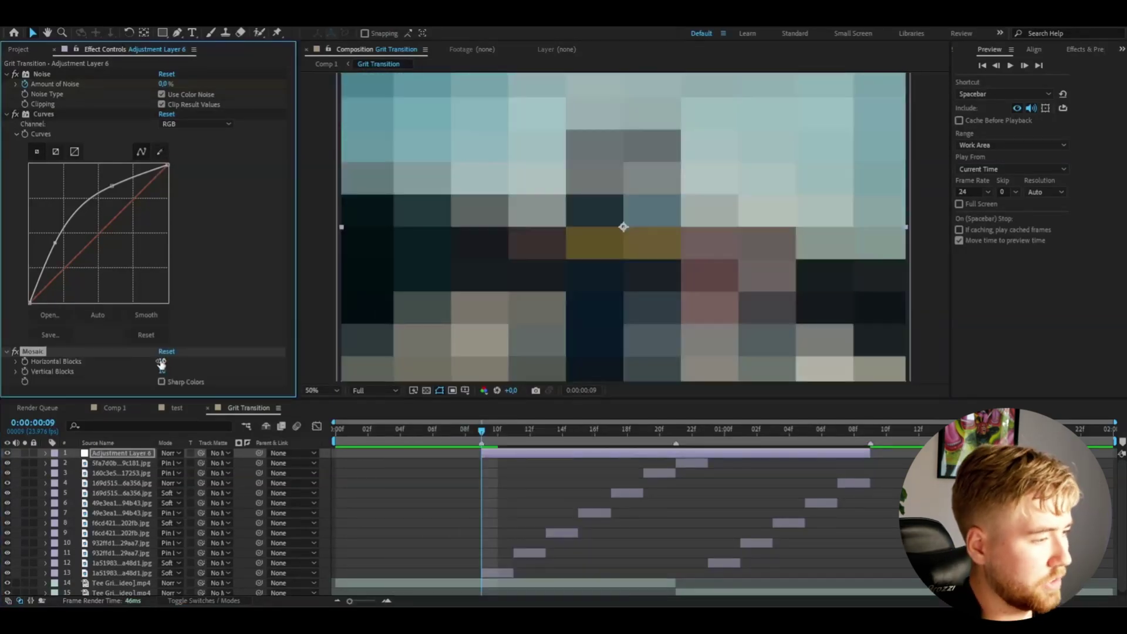
type("100")
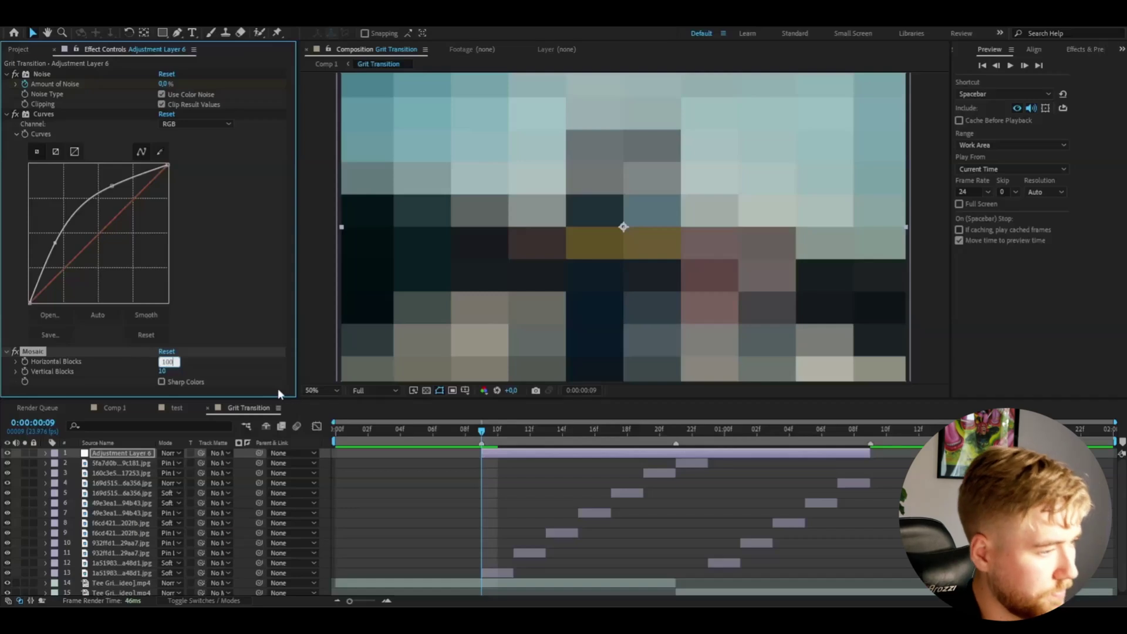
type("0")
key("Return")
type("300")
key("Return")
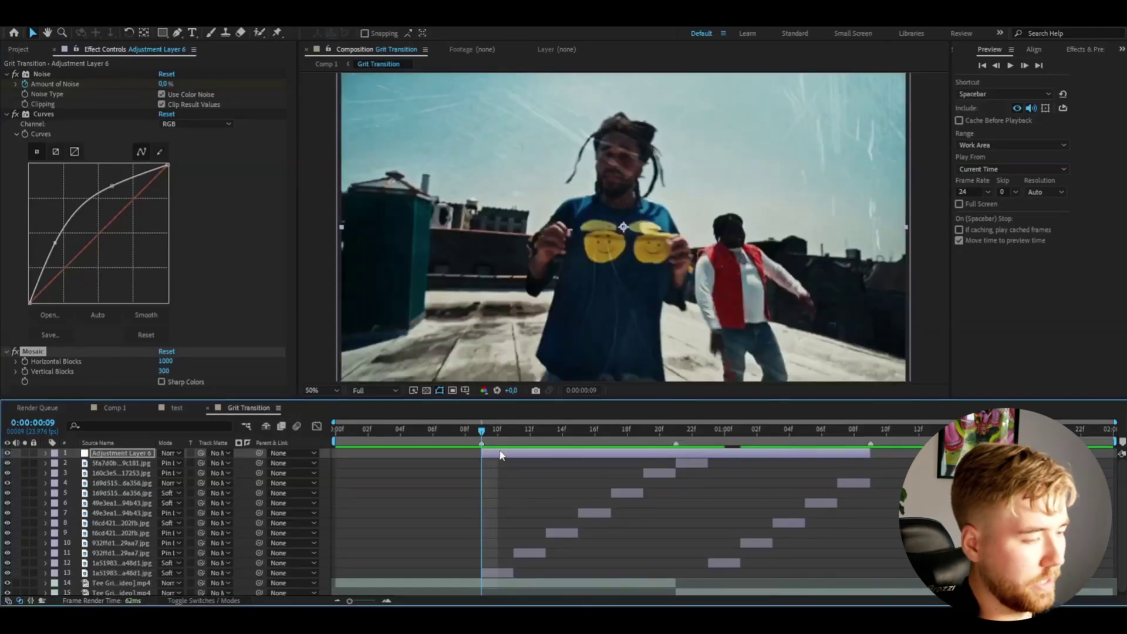
key("ctrl+space")
- Apply Posterize Time with a Frame Rate of 15
type("post")
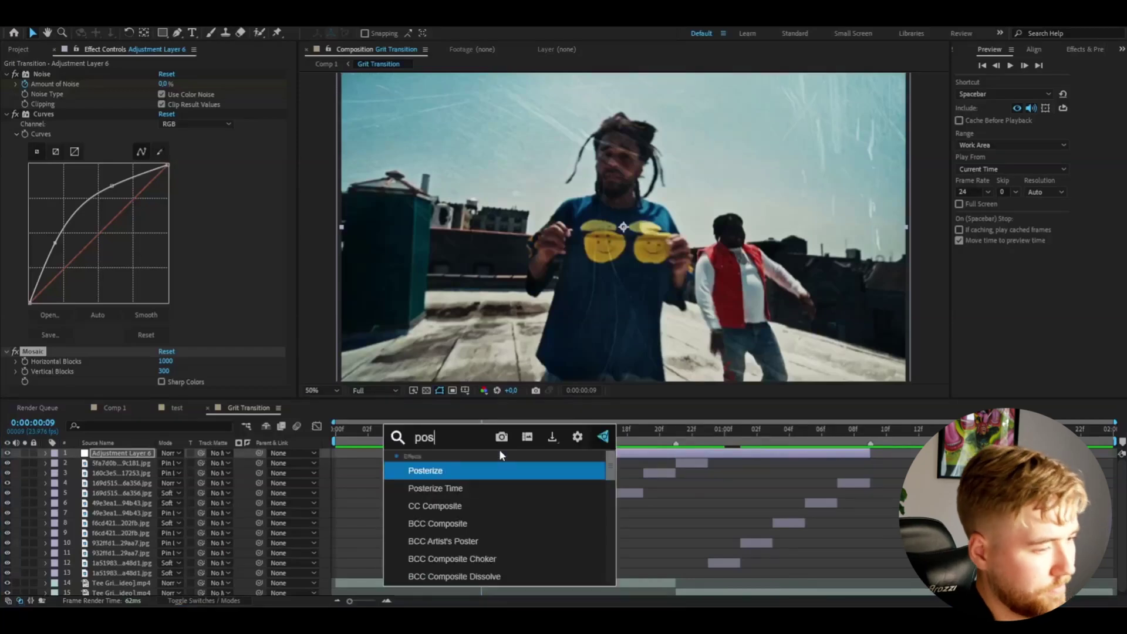
left_click(499, 489)
left_click(167, 391)
type("15")
key("Return")
- Move Posterize Time above Curves and preview the combined effects
key("space")
left_click_drag(44, 381, 71, 118)
left_click(437, 448)
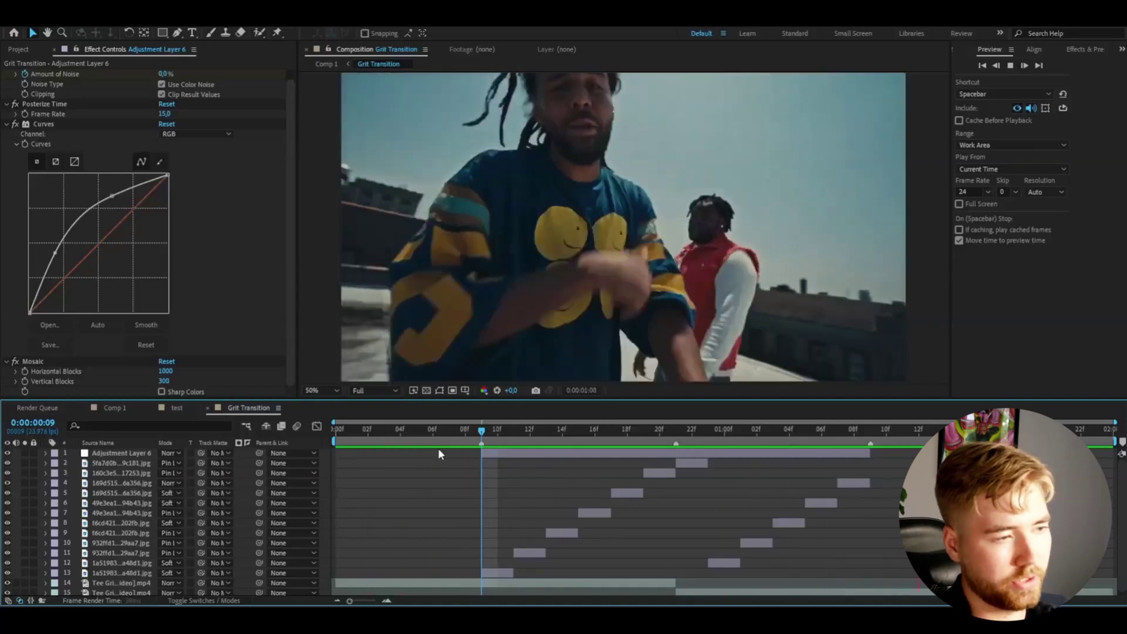
key("space")
key("space")
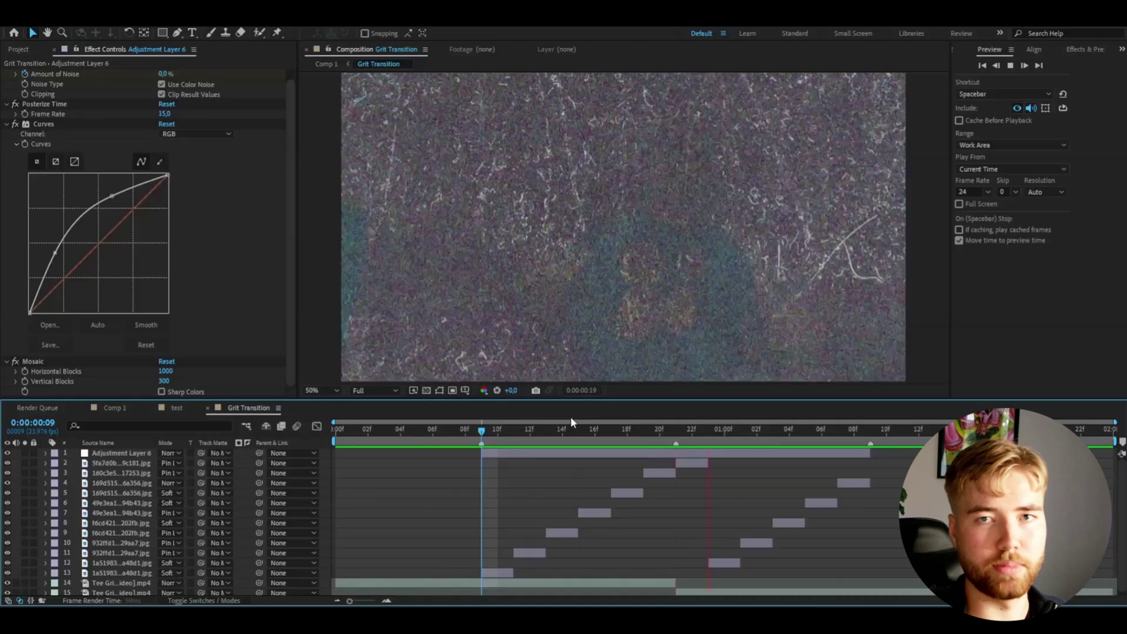
left_click(384, 429)
key("4")
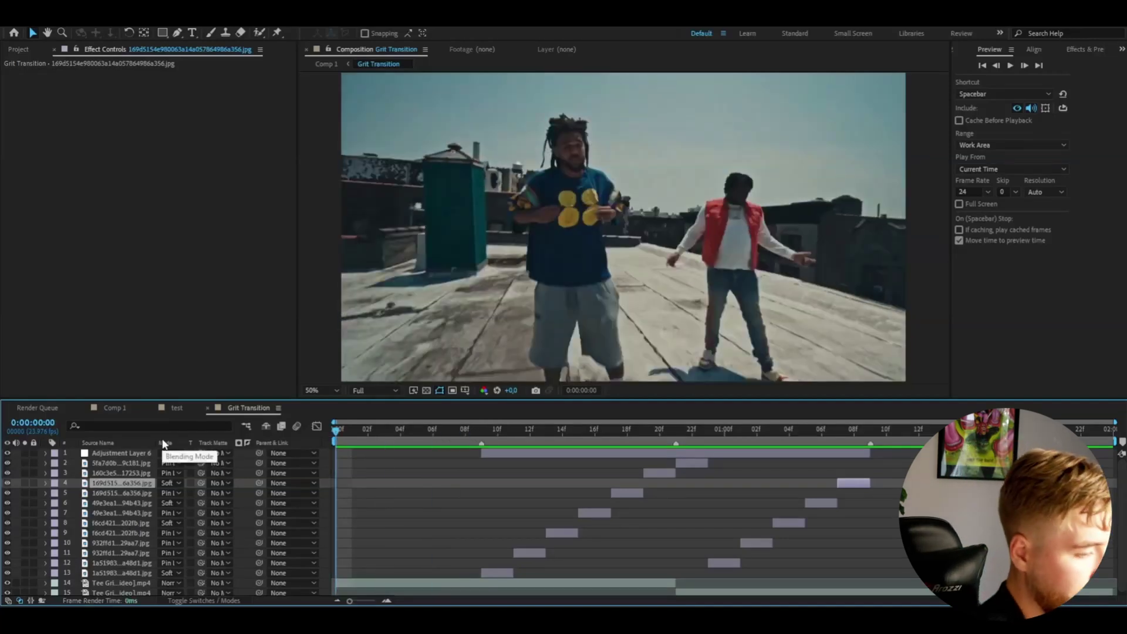
- Create a new adjustment layer and cut away everything before frame 9
key("ctrl+alt+y")
left_click(481, 429)
key("ctrl+shift+d")
left_click(468, 494)
key("Delete")
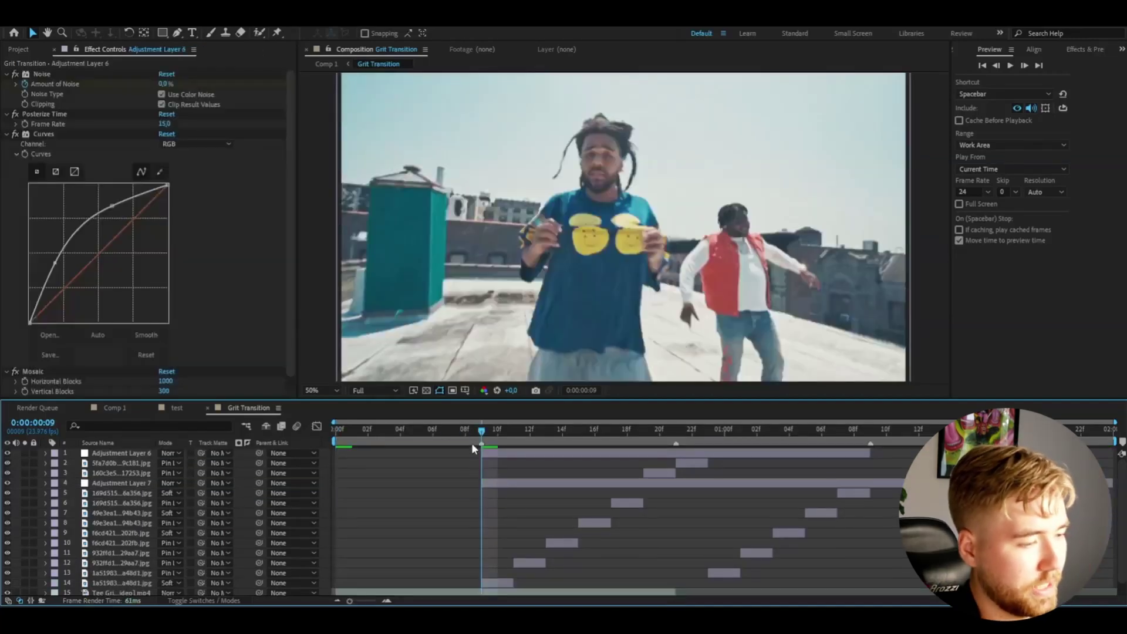
key("space")
- Move Adjustment Layer 7 to the top of the stack, then reselect Adjustment Layer 6
left_click(120, 483)
key("ctrl+shift+bracketright")
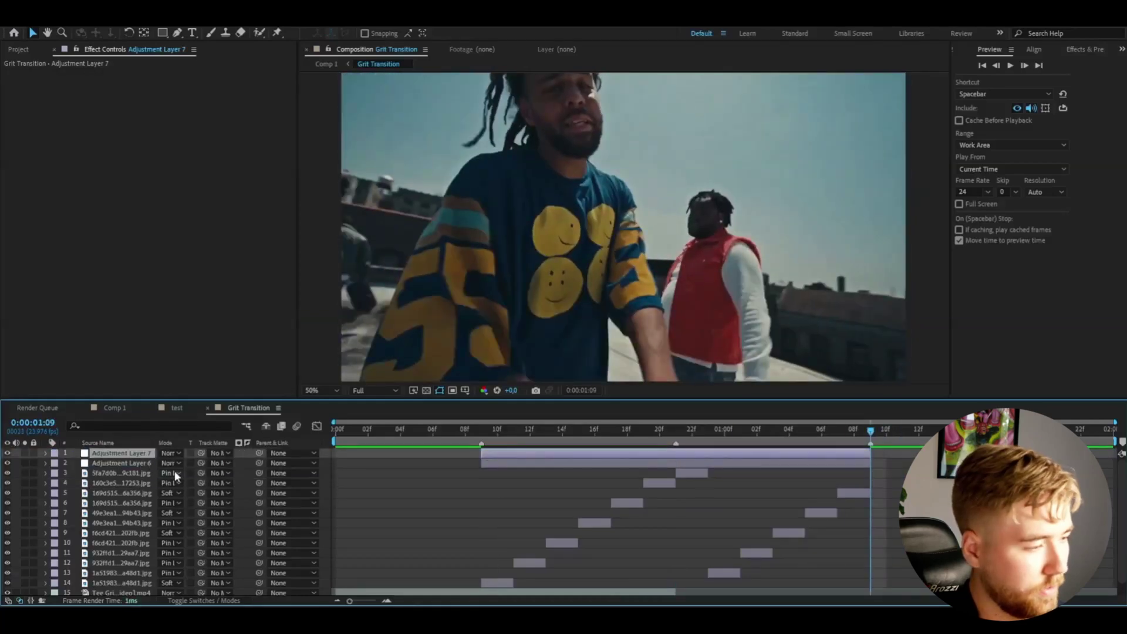
key("i")
key("ctrl+space")
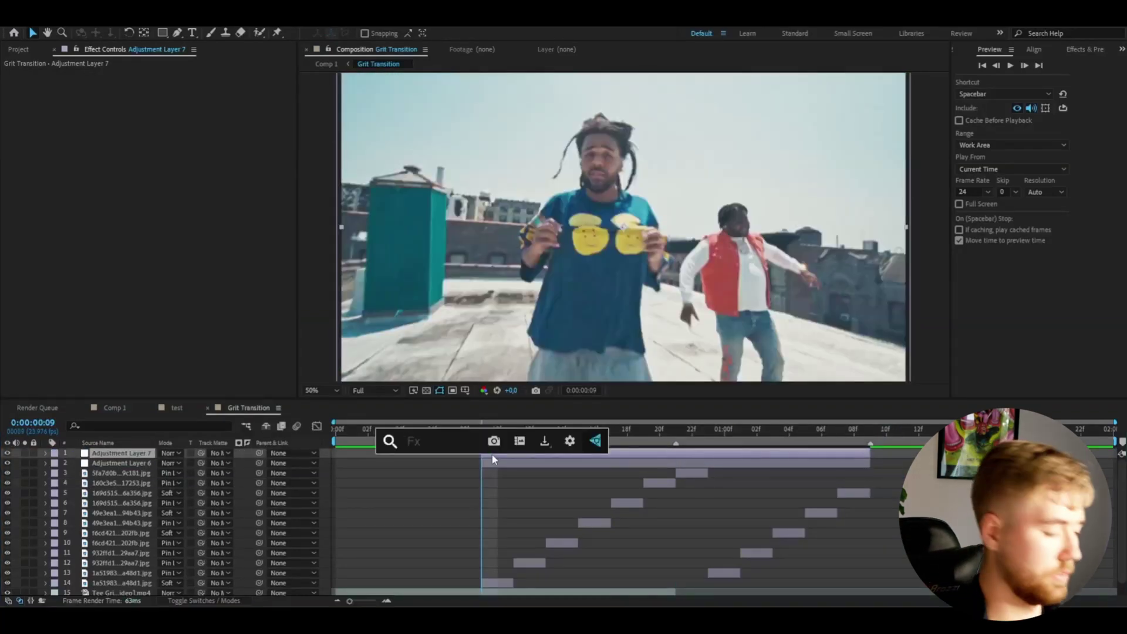
left_click(106, 464)
key("space")
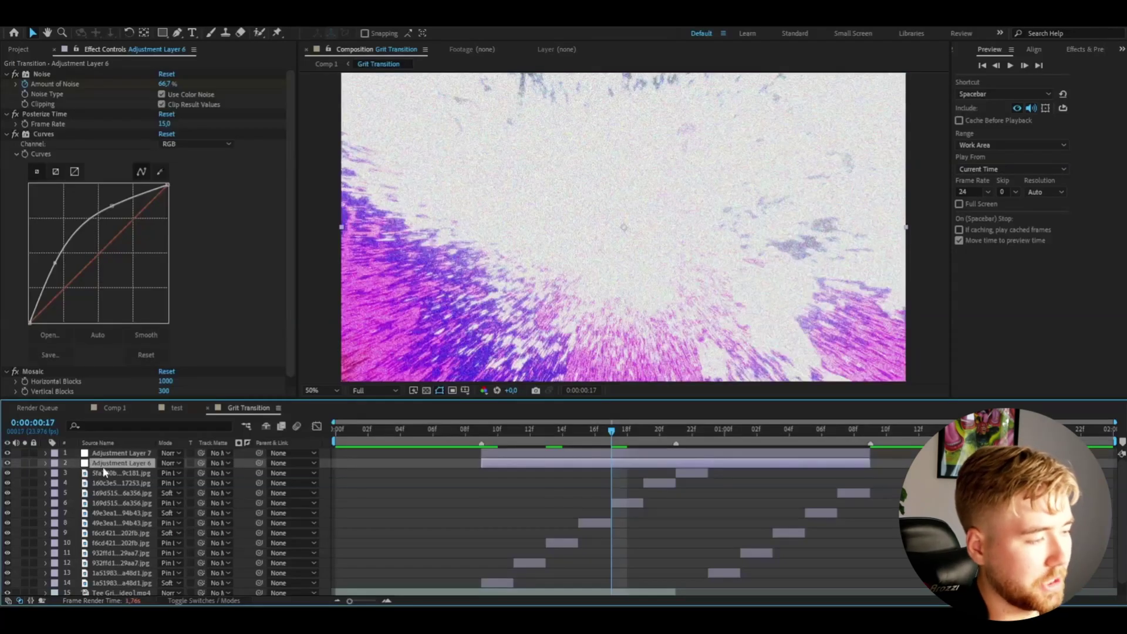